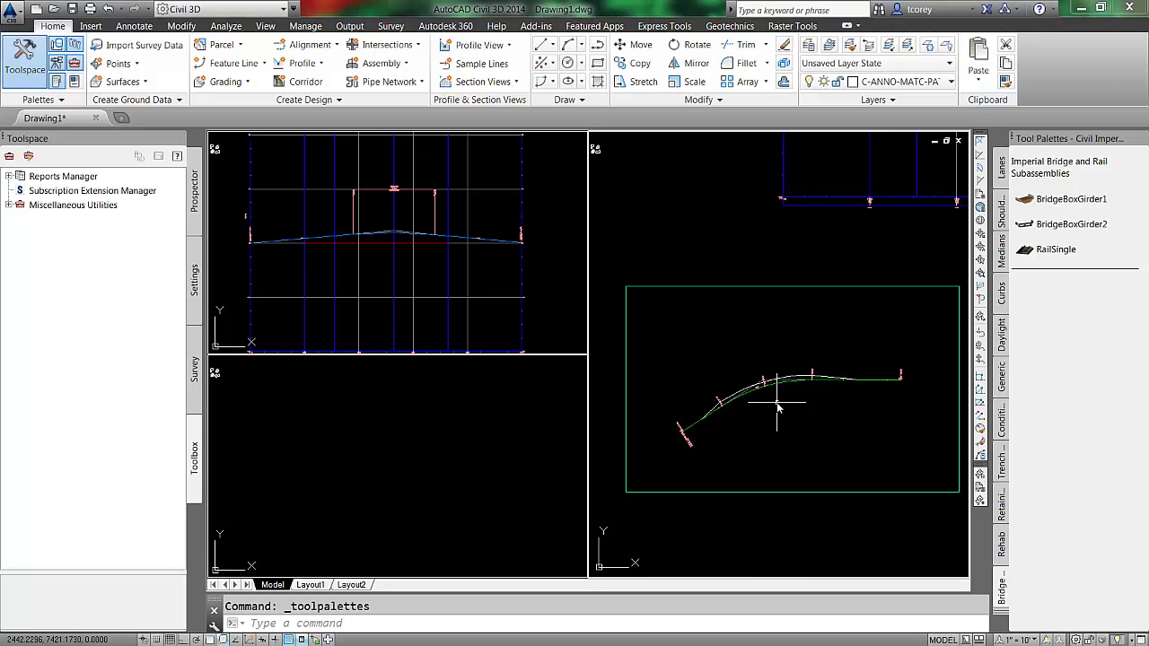
# Step: Examine the green centerline alignment and the white offset line along its curve in the plan view
pyautogui.scroll(4, 778, 395)
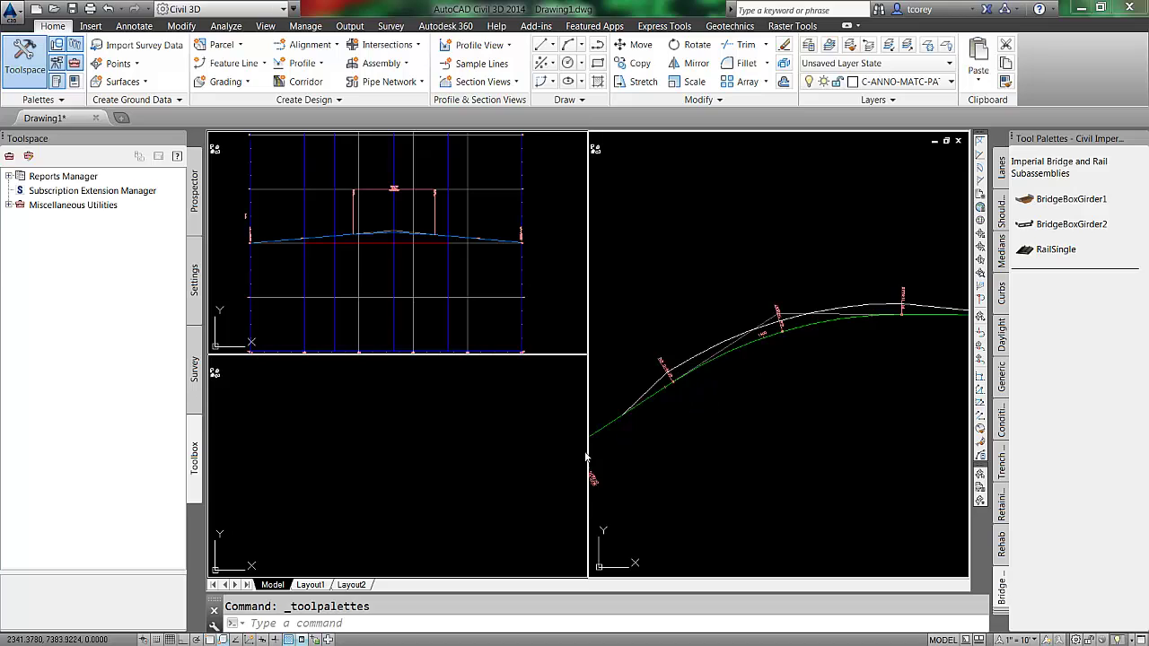
pyautogui.scroll(-2, 752, 370)
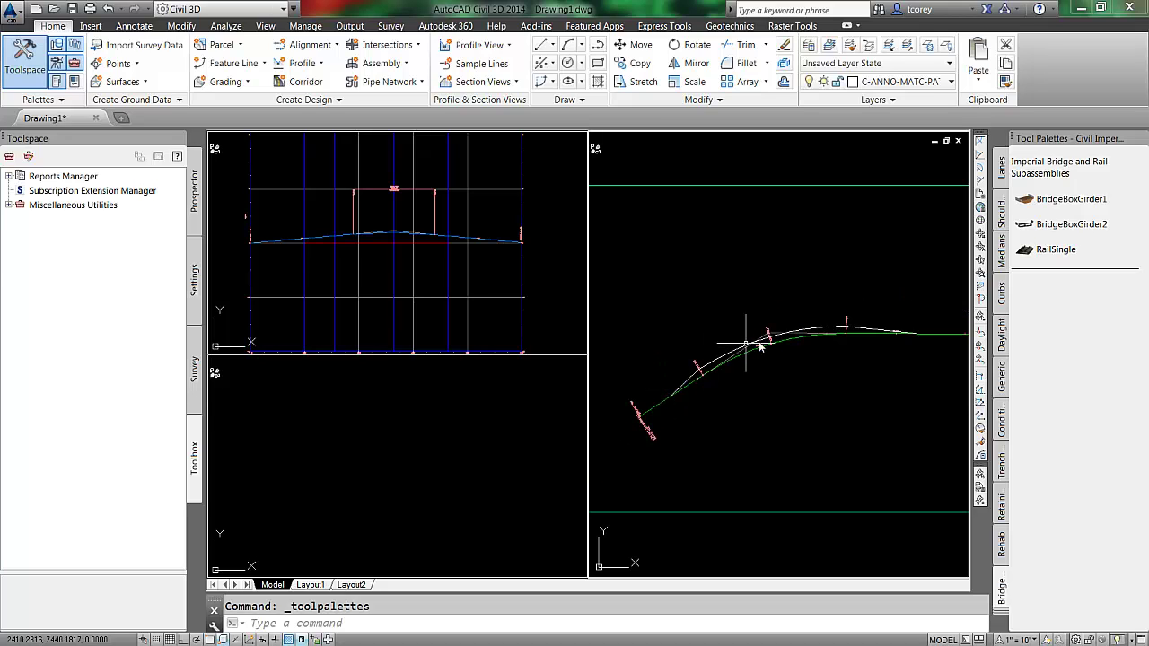
pyautogui.scroll(3, 673, 395)
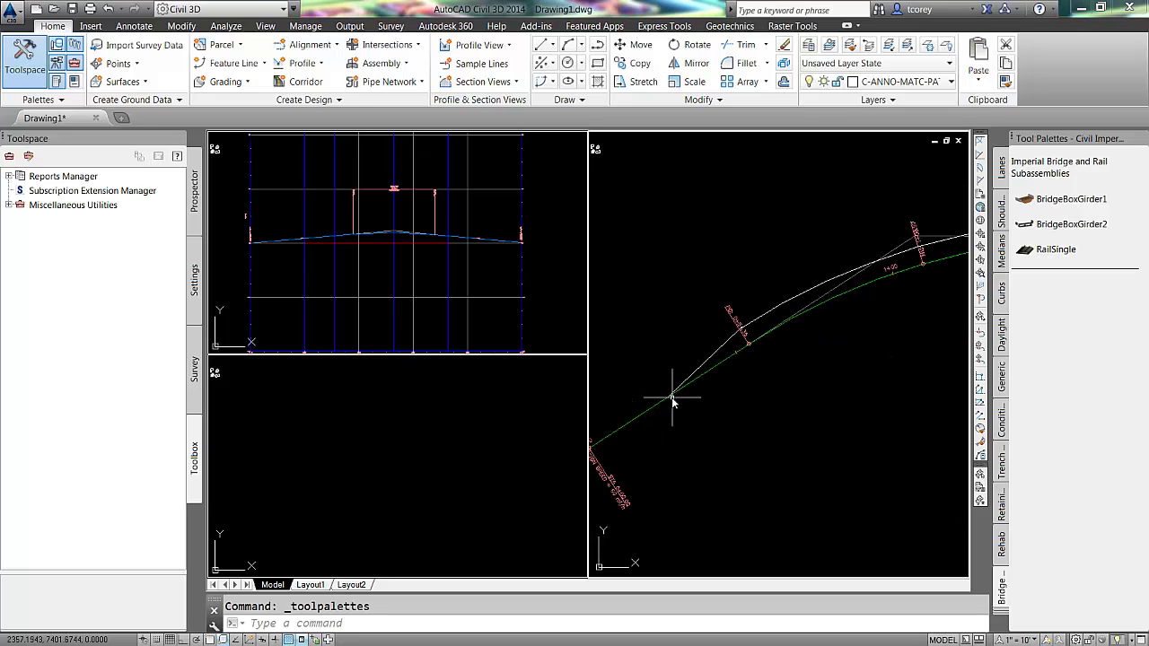
pyautogui.scroll(-3, 749, 333)
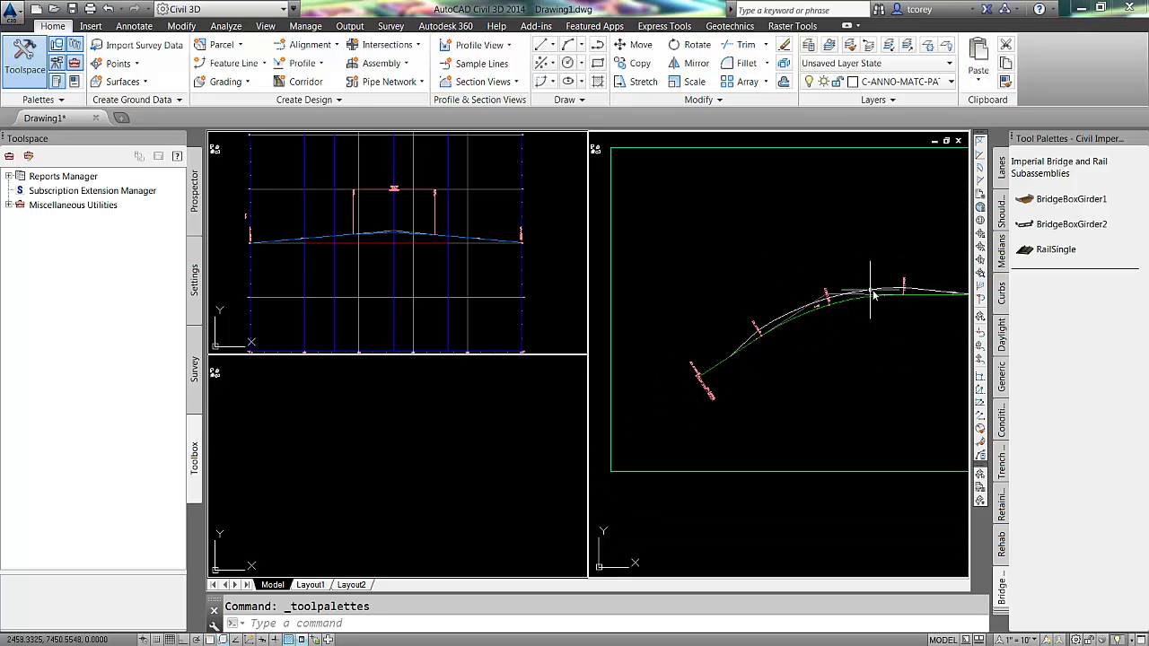
pyautogui.scroll(-1, 796, 302)
pyautogui.scroll(-2, 857, 337)
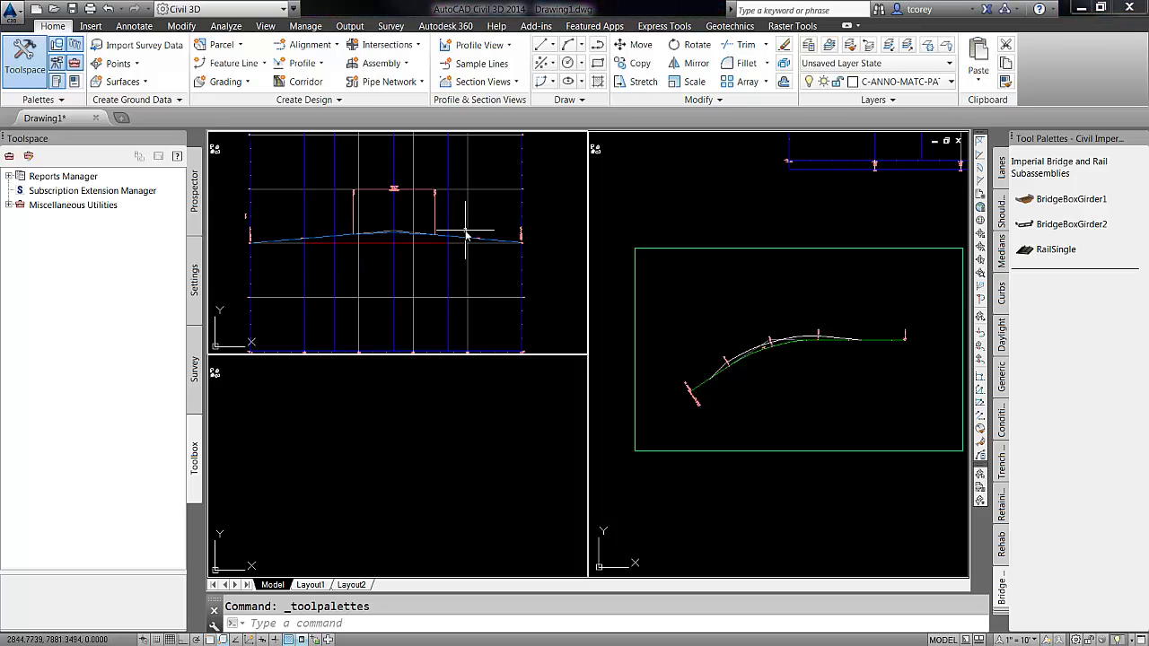
# Step: Create an assembly of type Other with the Basic style and All Codes code set, placing its baseline in the empty viewport
pyautogui.click(377, 480)
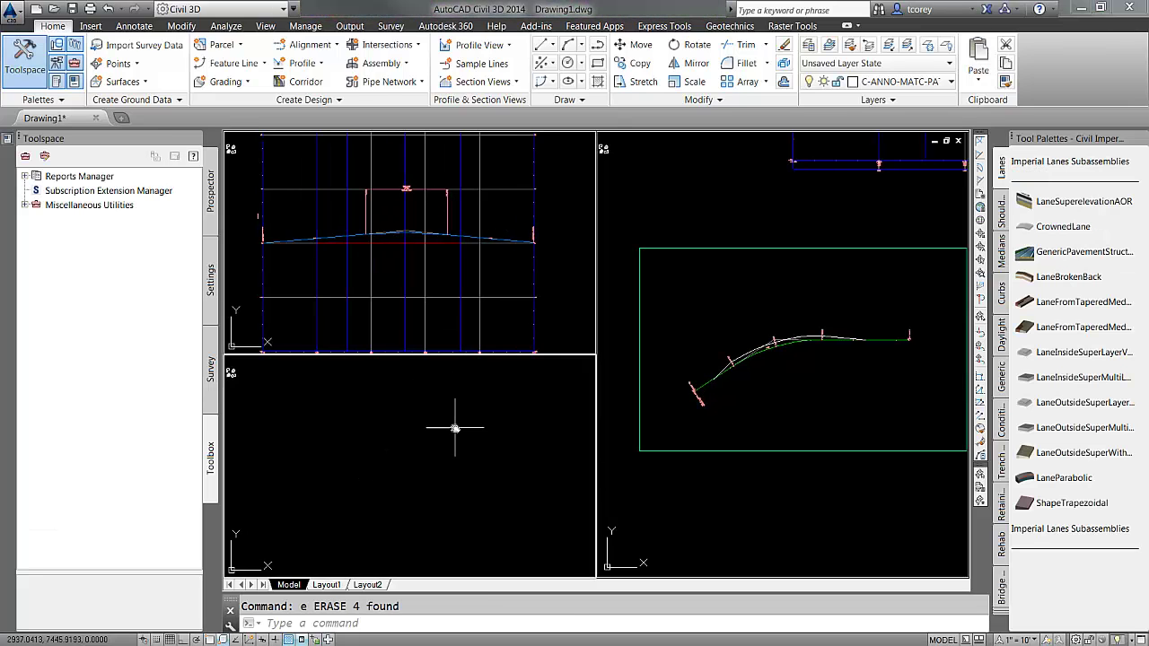
pyautogui.moveTo(455, 428); pyautogui.dragTo(448, 426, button='middle')
pyautogui.click(383, 66)
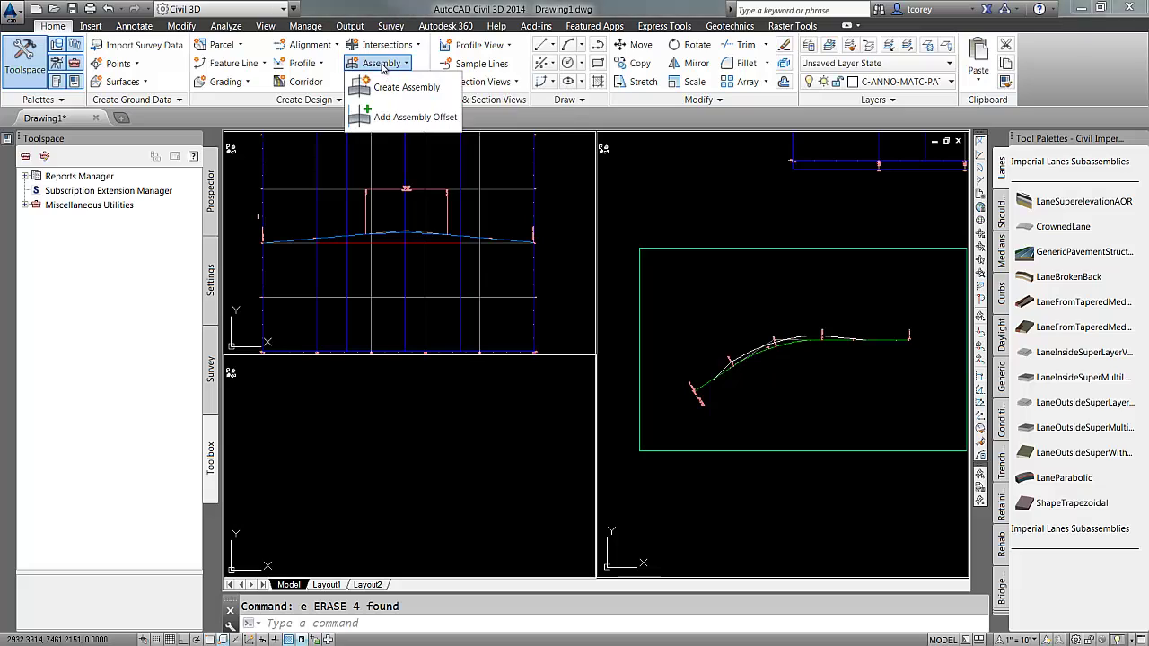
pyautogui.click(394, 90)
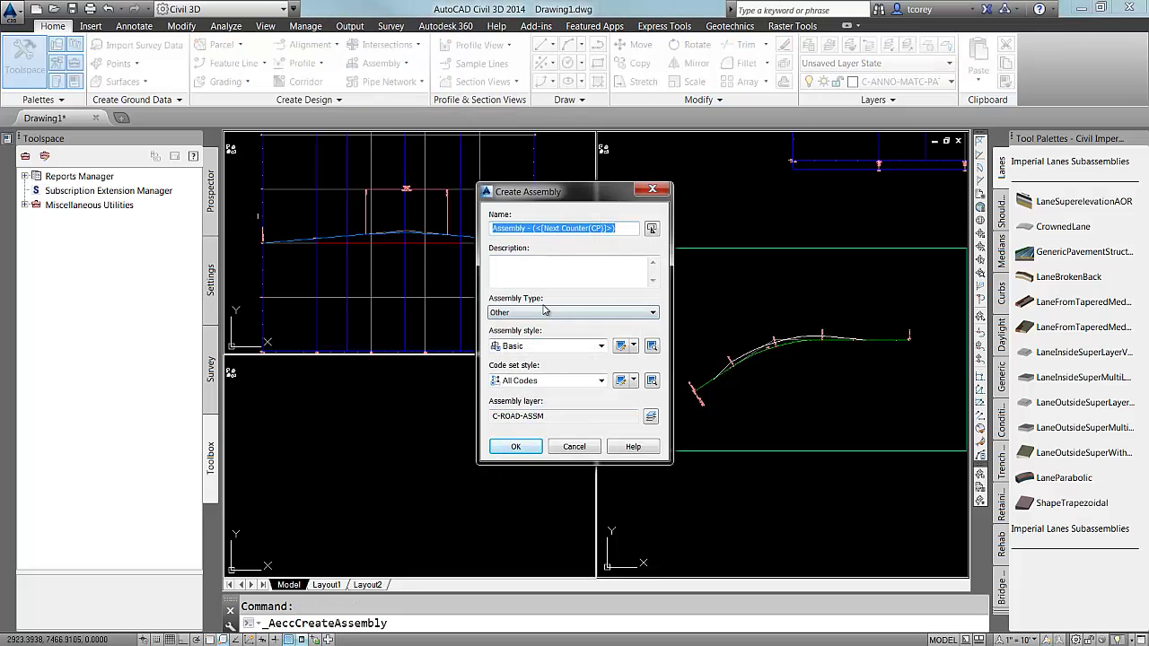
pyautogui.click(547, 312)
pyautogui.click(538, 373)
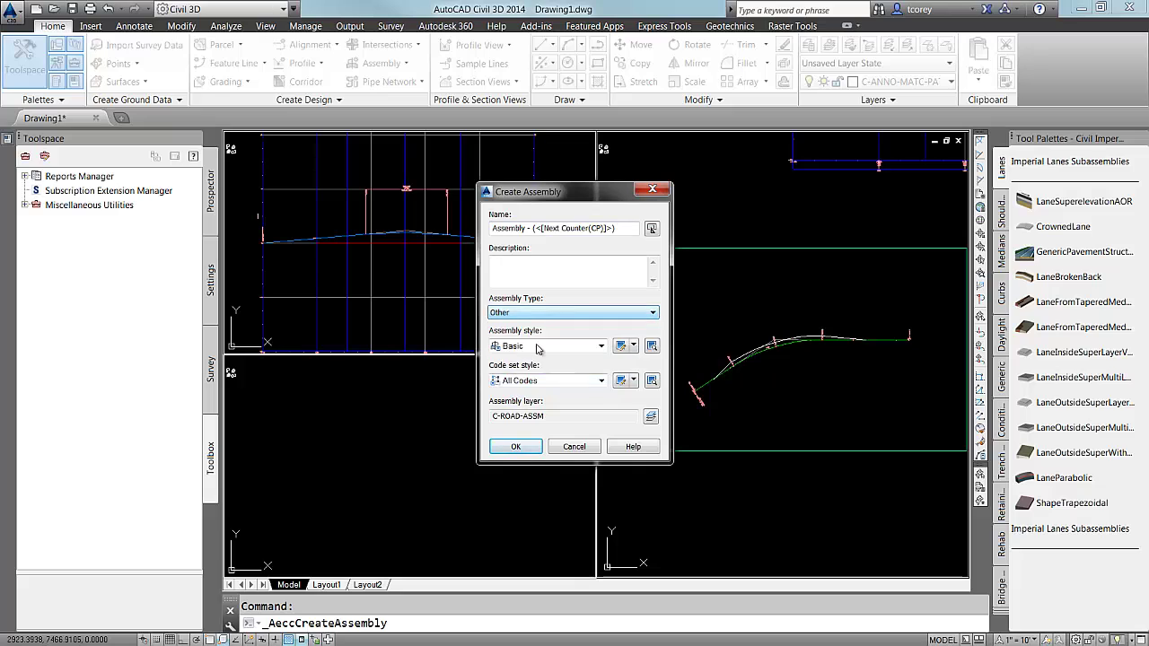
pyautogui.click(516, 446)
pyautogui.click(409, 459)
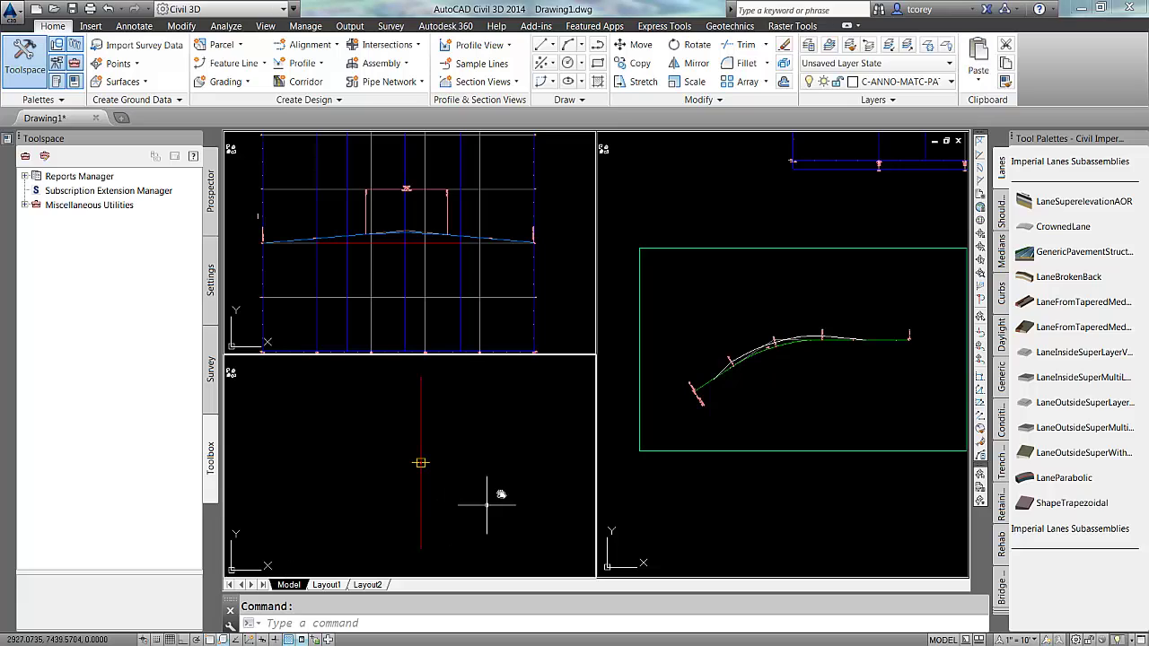
# Step: Attach a LinkWidthAndSlope subassembly to the left side of the assembly baseline with a 10' width and 2% slope
pyautogui.click(1002, 388)
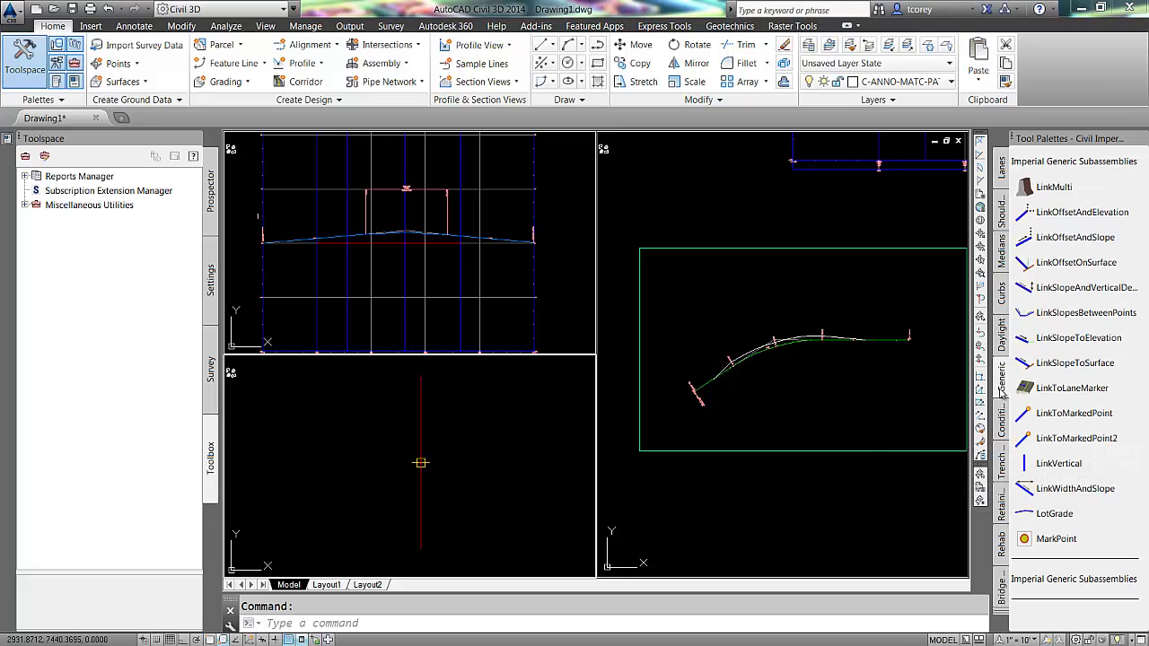
pyautogui.click(1056, 490)
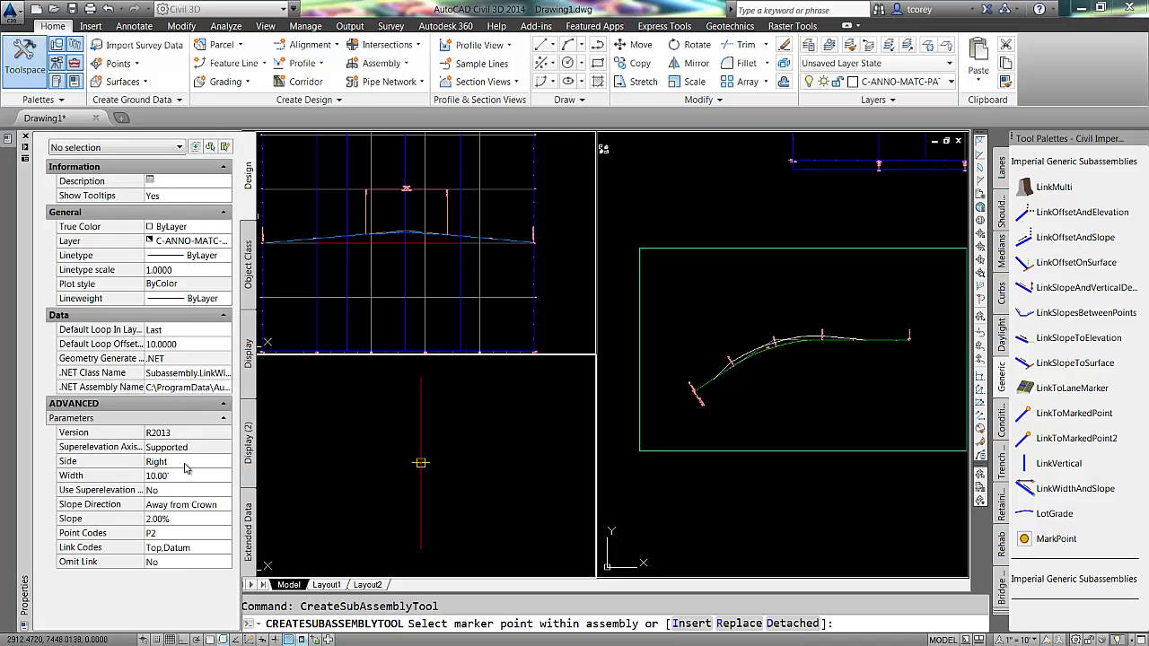
pyautogui.click(185, 463)
pyautogui.click(185, 462)
pyautogui.click(180, 480)
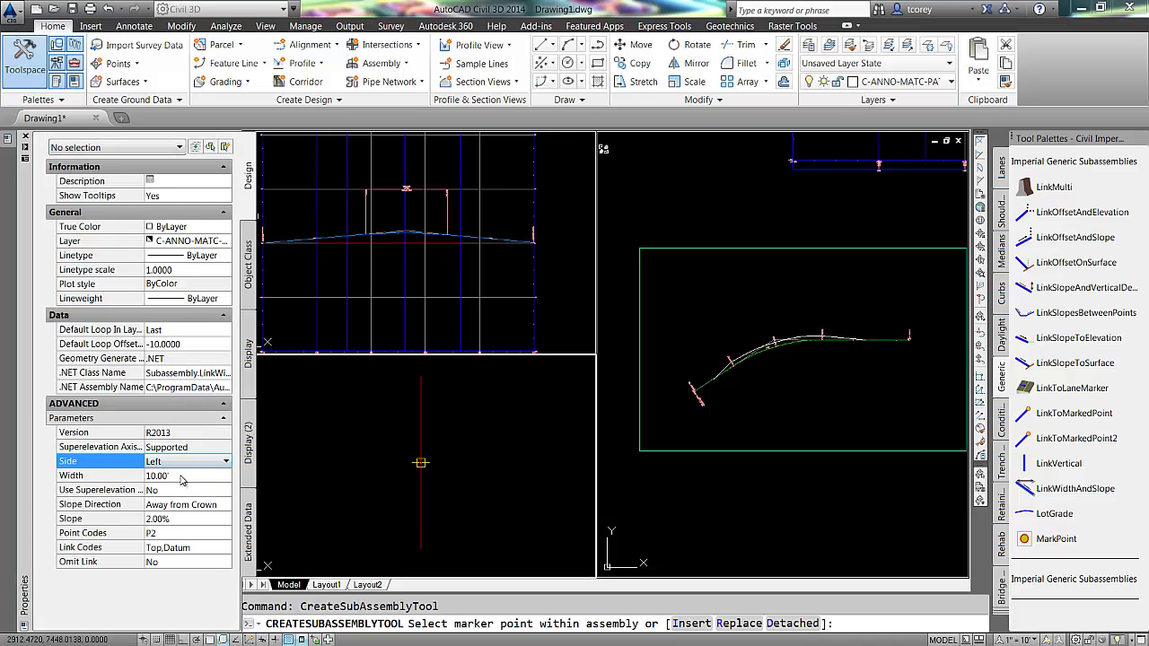
pyautogui.click(183, 476)
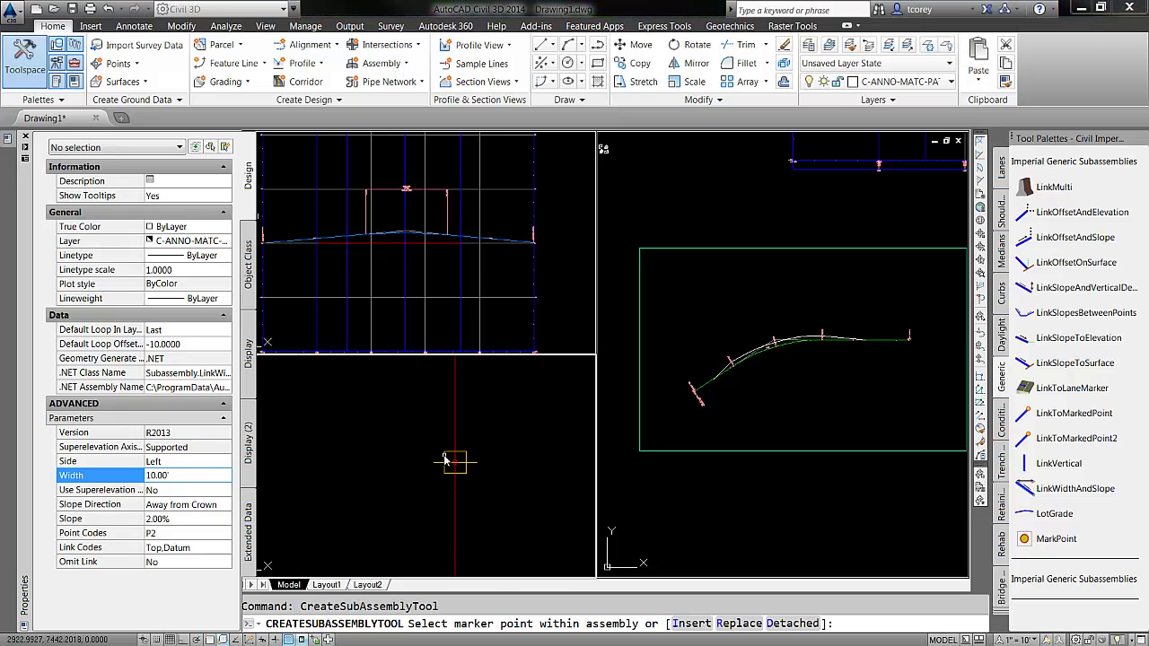
pyautogui.click(444, 459)
pyautogui.scroll(-5, 411, 501)
pyautogui.moveTo(354, 530)
pyautogui.mouseDown(button='middle')
pyautogui.moveTo(464, 470)
pyautogui.moveTo(443, 483)
pyautogui.mouseUp(button='middle')
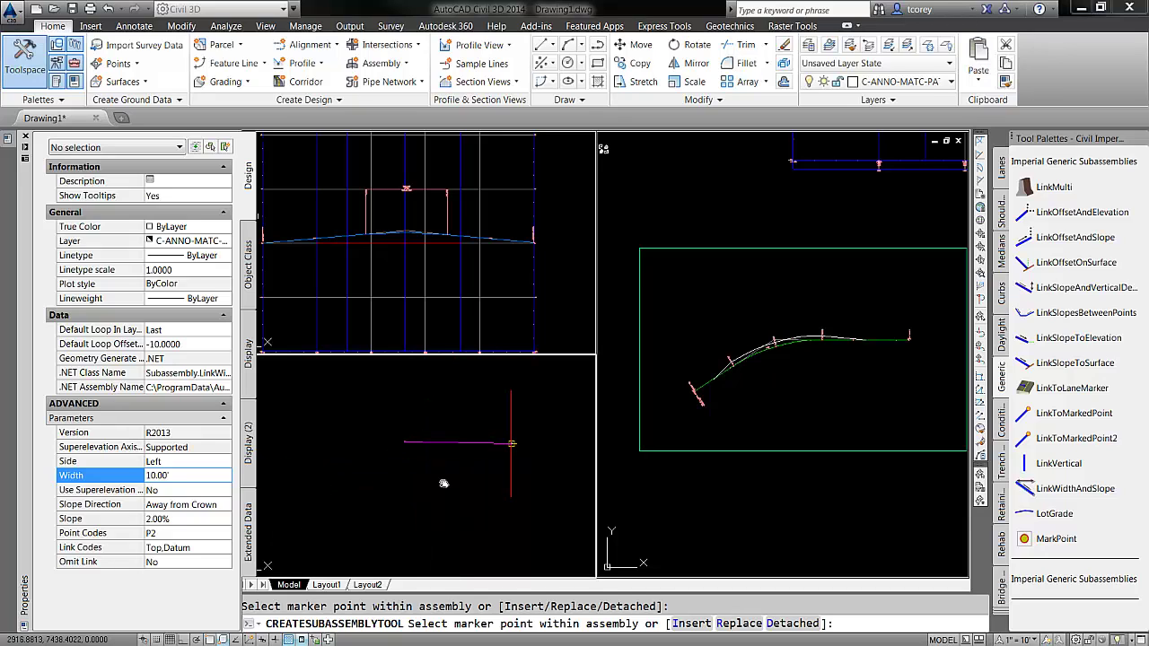
pyautogui.press('Escape')
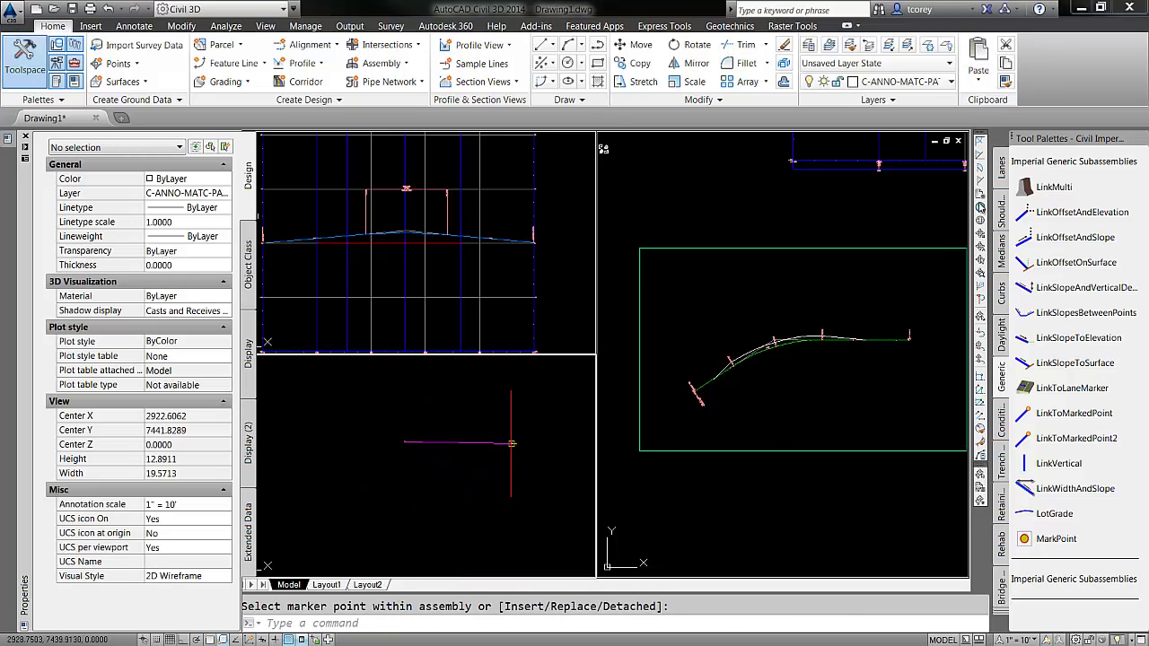
# Step: Attach a left LaneSuperelevationAOR lane, 12' wide at -2% slope, to the outer end of the link
pyautogui.click(1002, 168)
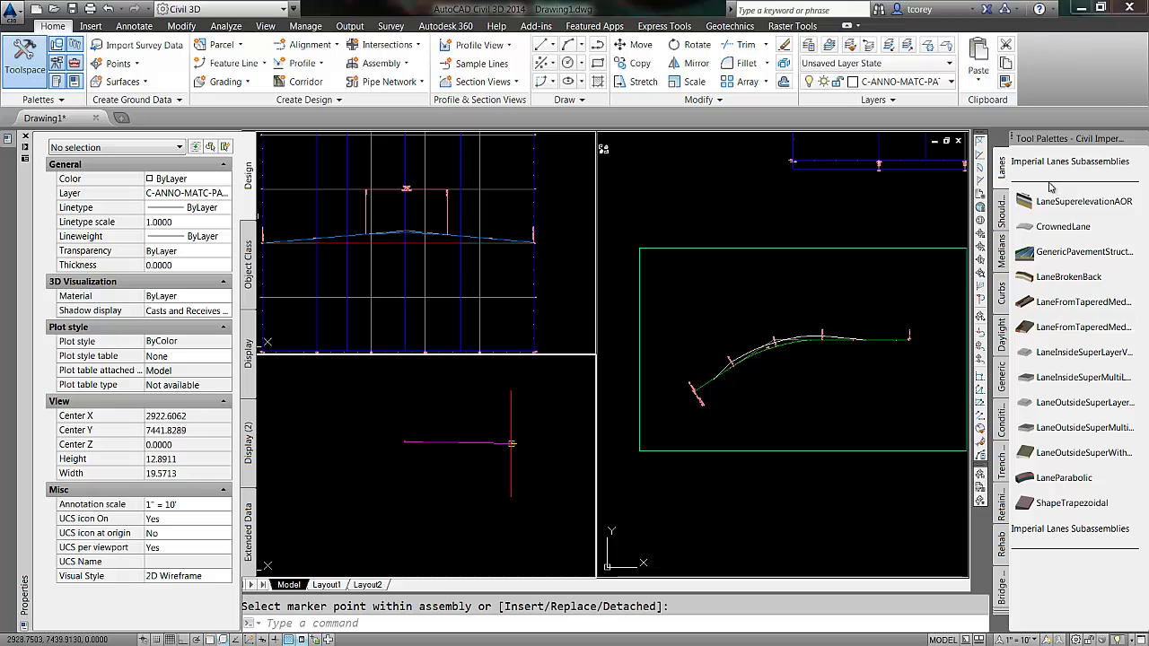
pyautogui.click(1044, 206)
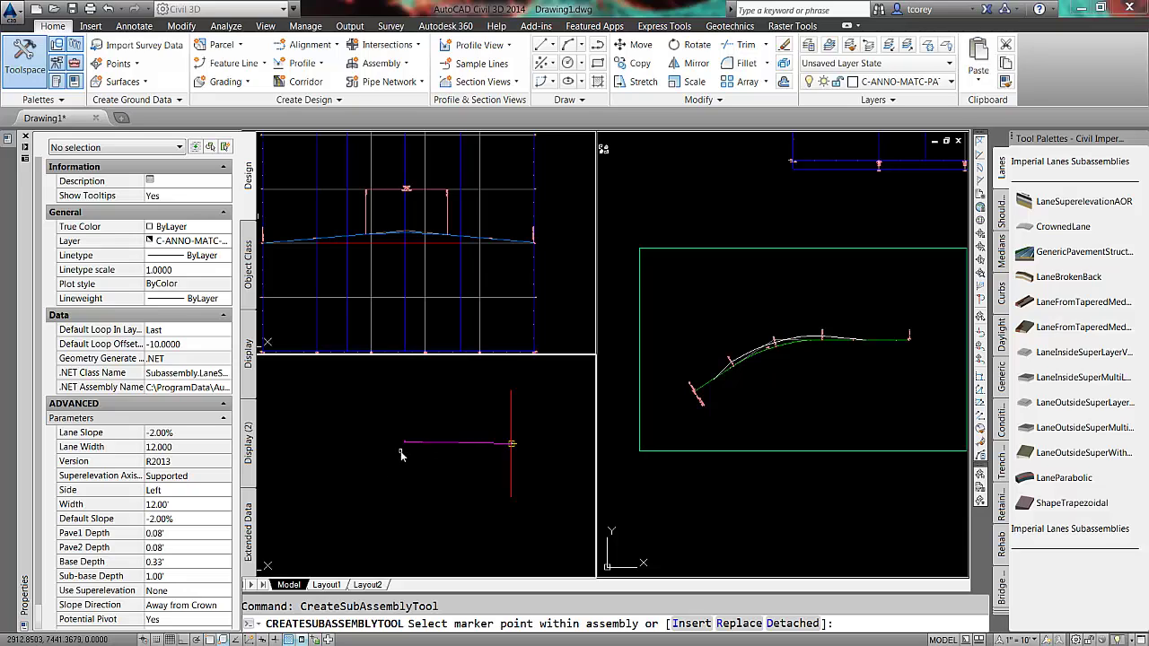
pyautogui.scroll(-4, 409, 411)
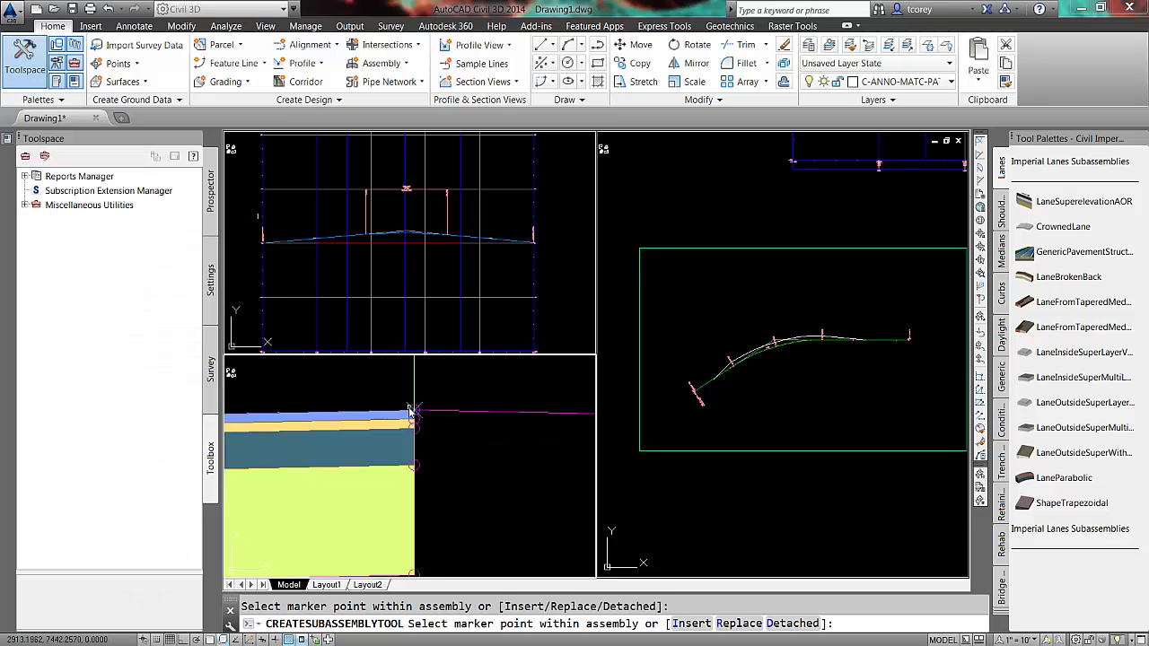
pyautogui.moveTo(453, 485); pyautogui.dragTo(455, 485, button='middle')
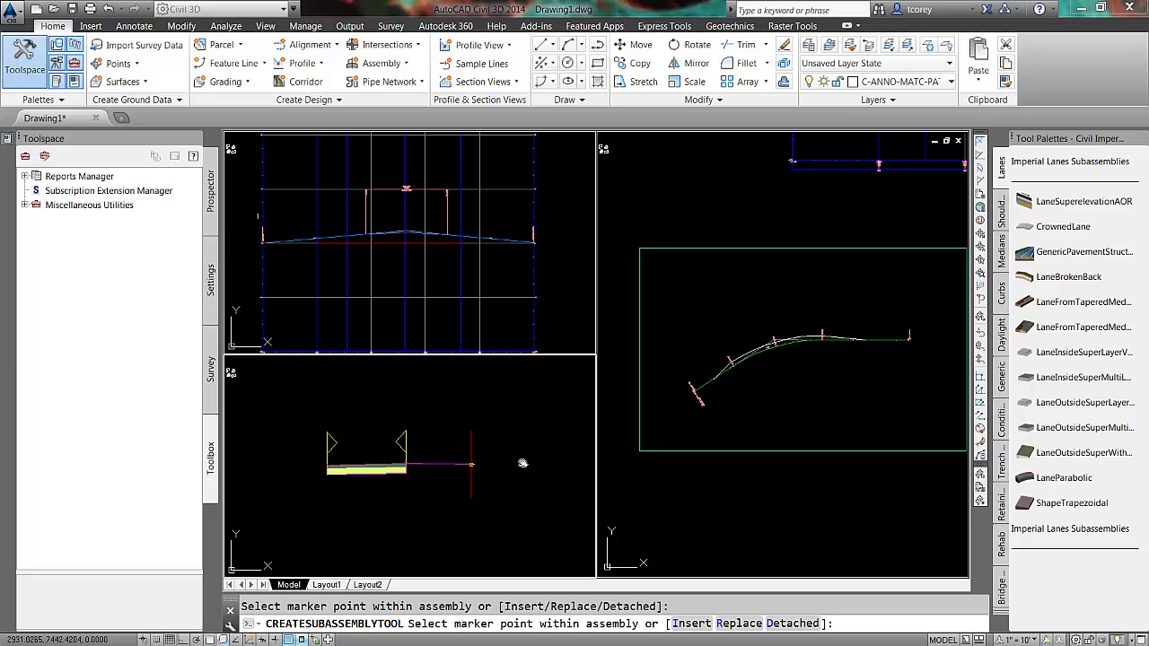
# Step: Set the lane's side to Right and attach it to the assembly baseline marker
pyautogui.moveTo(9, 143)
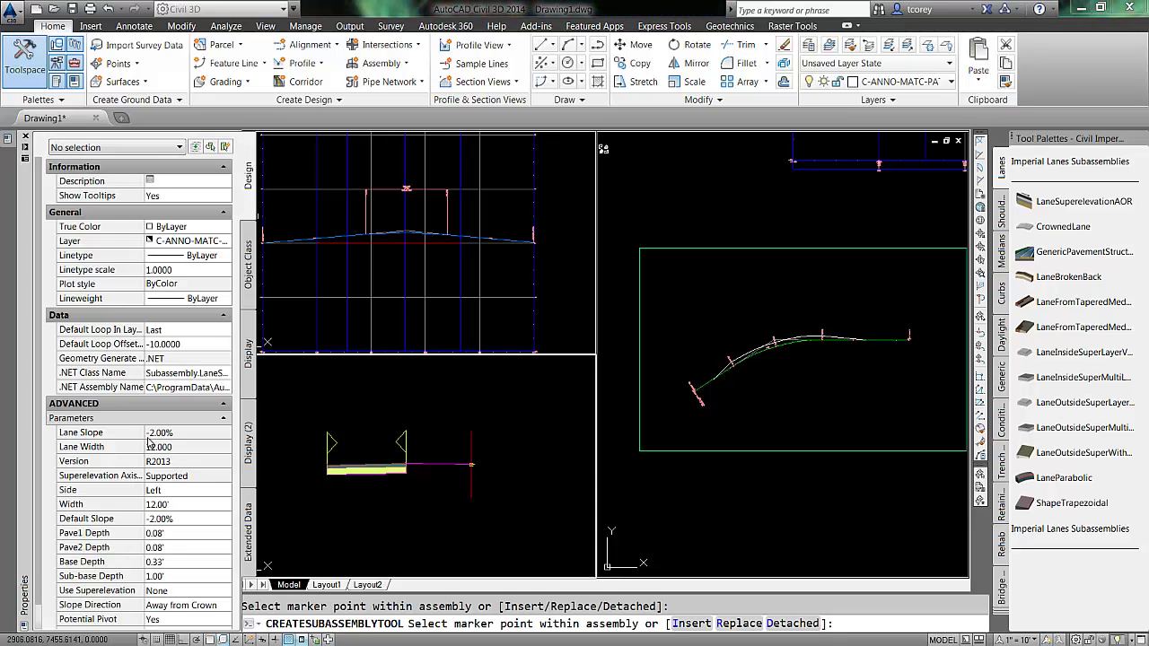
pyautogui.click(188, 491)
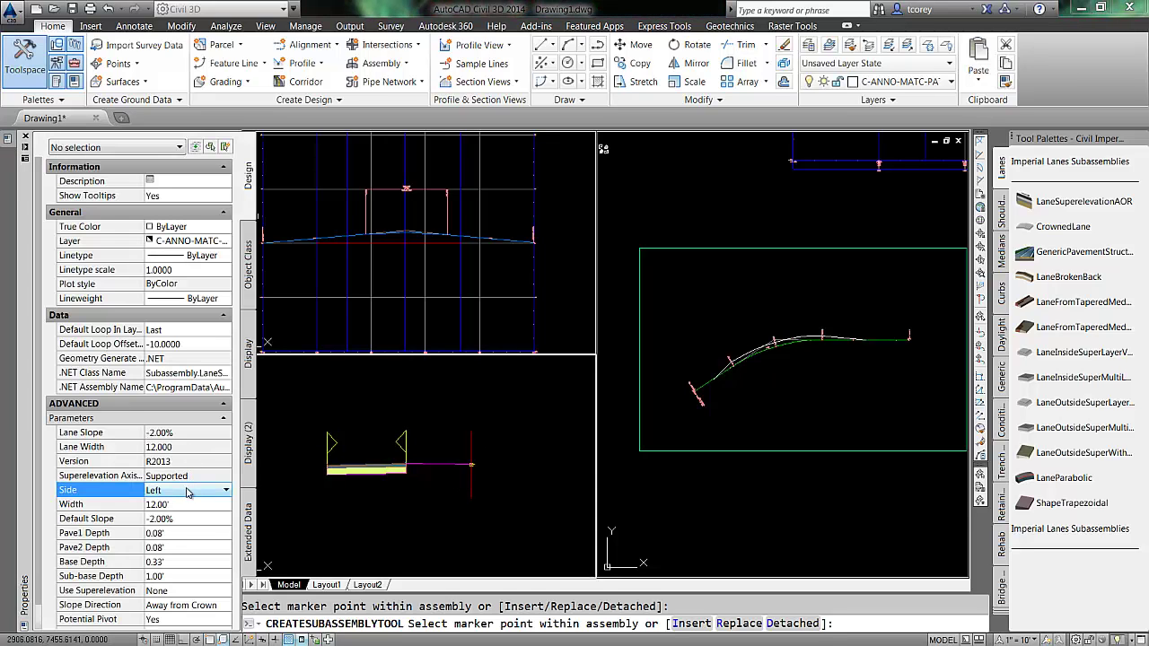
pyautogui.click(189, 491)
pyautogui.click(175, 516)
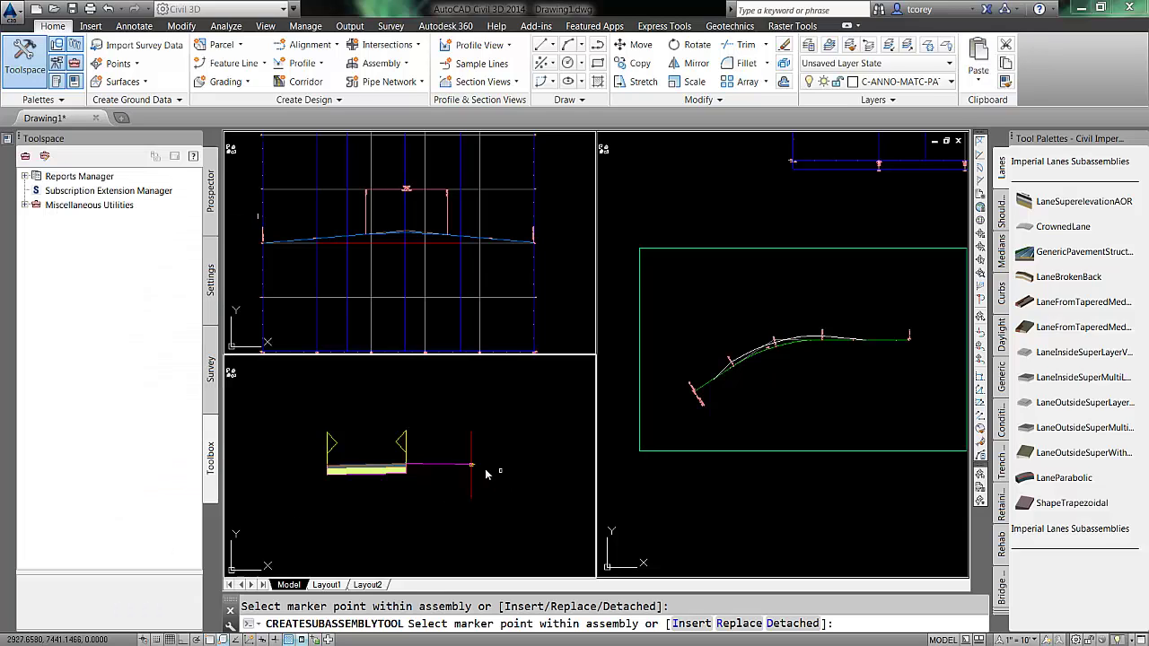
pyautogui.scroll(5, 485, 468)
pyautogui.scroll(5, 449, 451)
pyautogui.scroll(-10, 438, 474)
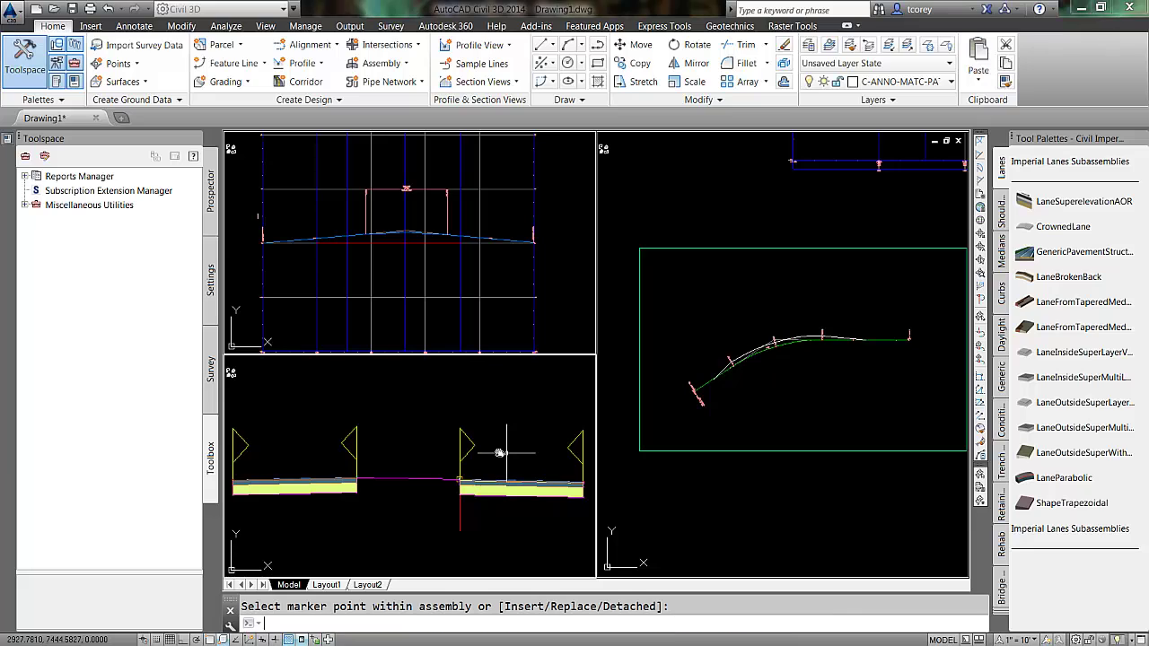
pyautogui.press('Escape')
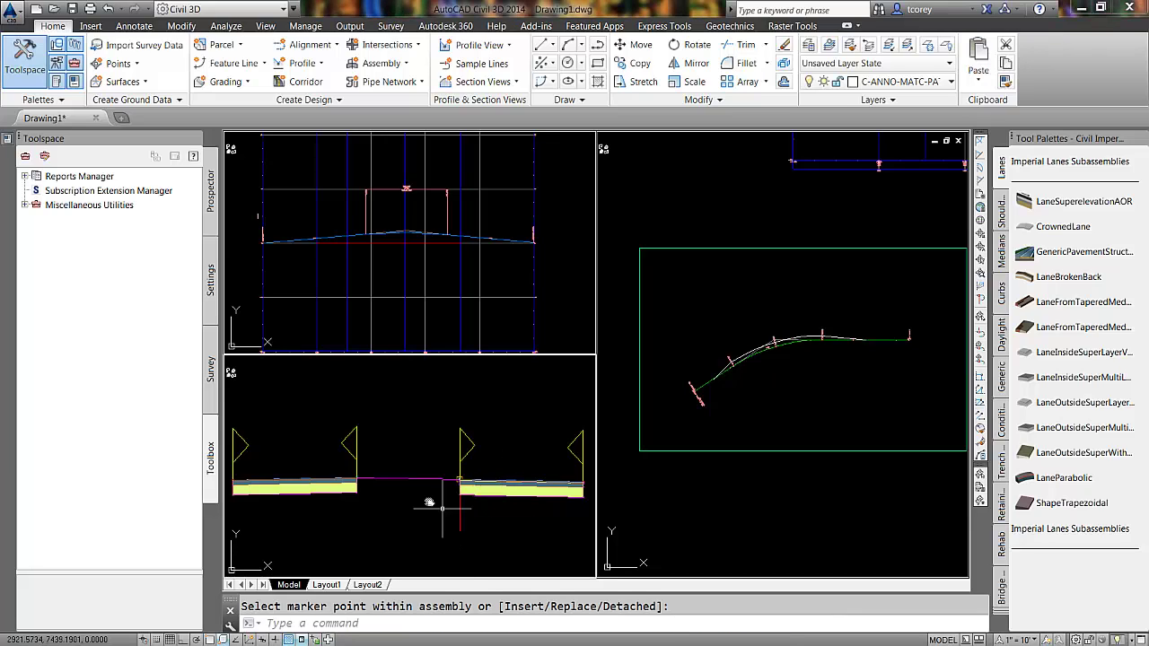
# Step: Set the LinkWidthAndSlope subassembly's default width to 0' and its slope to 0%
pyautogui.click(408, 480)
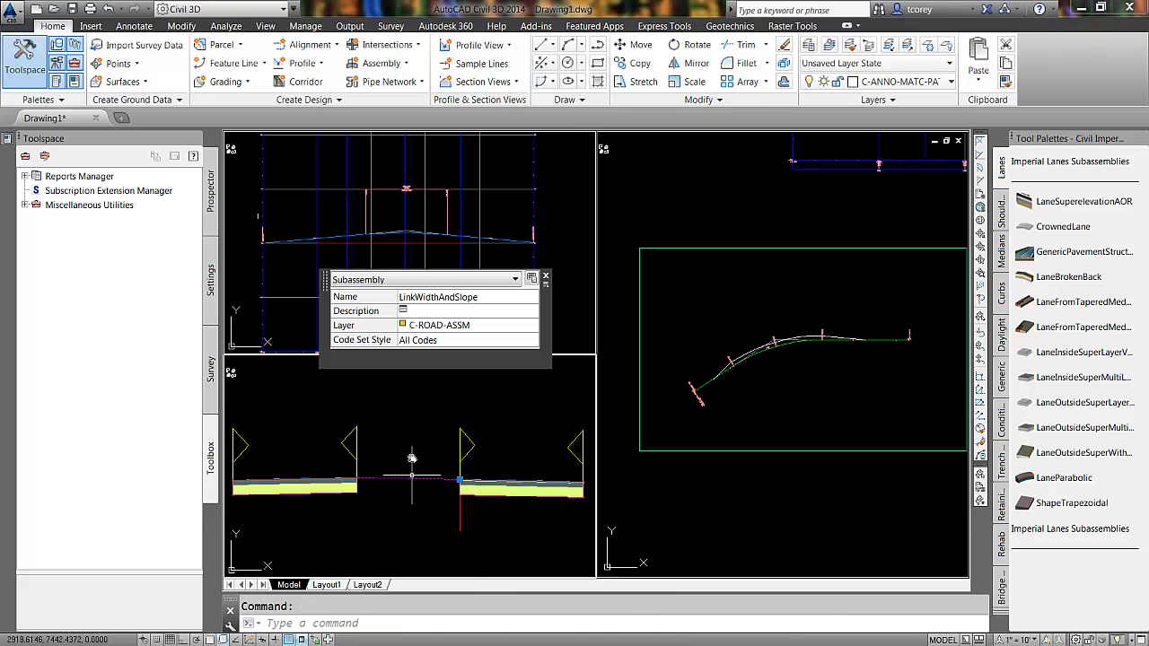
pyautogui.rightClick(435, 449)
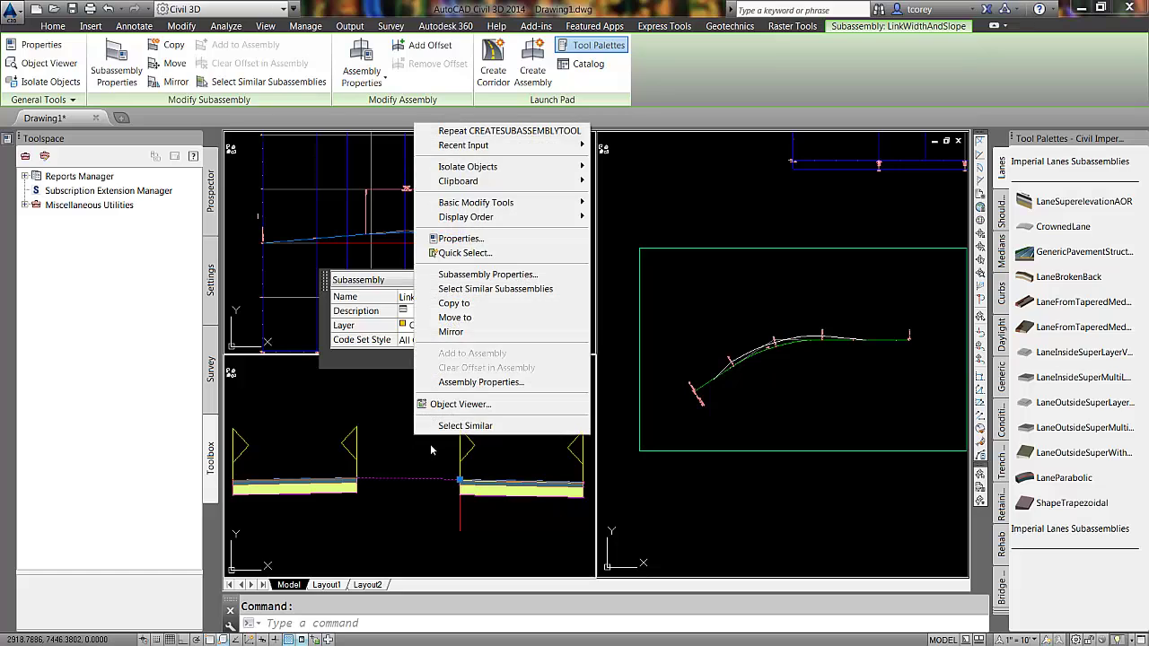
pyautogui.click(486, 279)
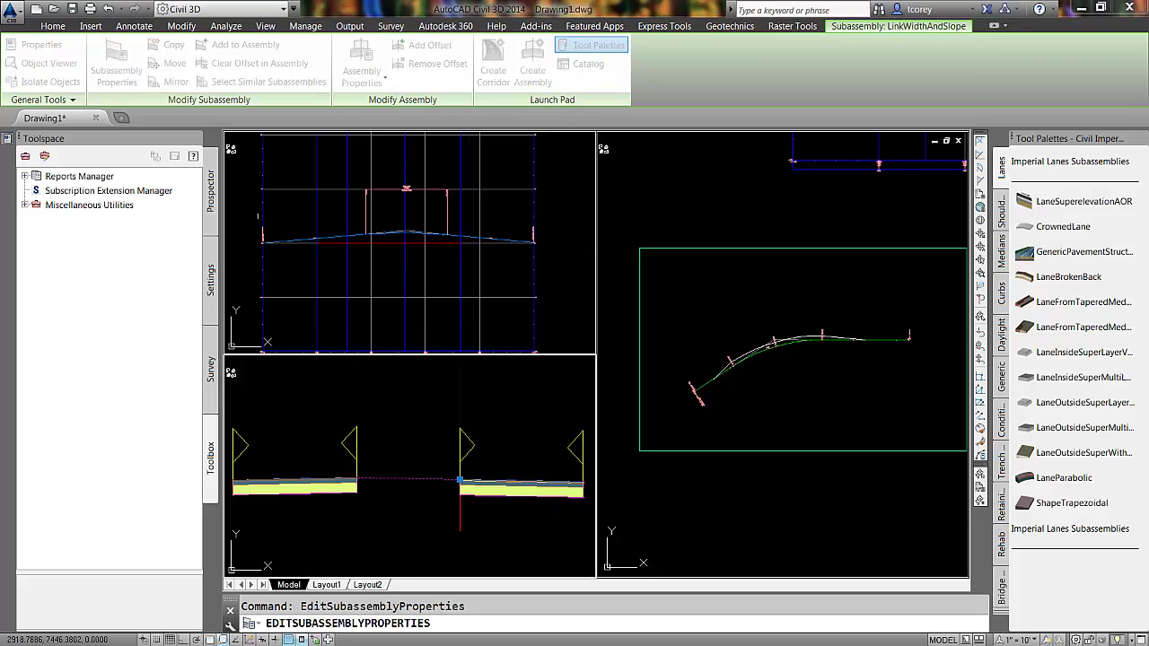
pyautogui.click(344, 158)
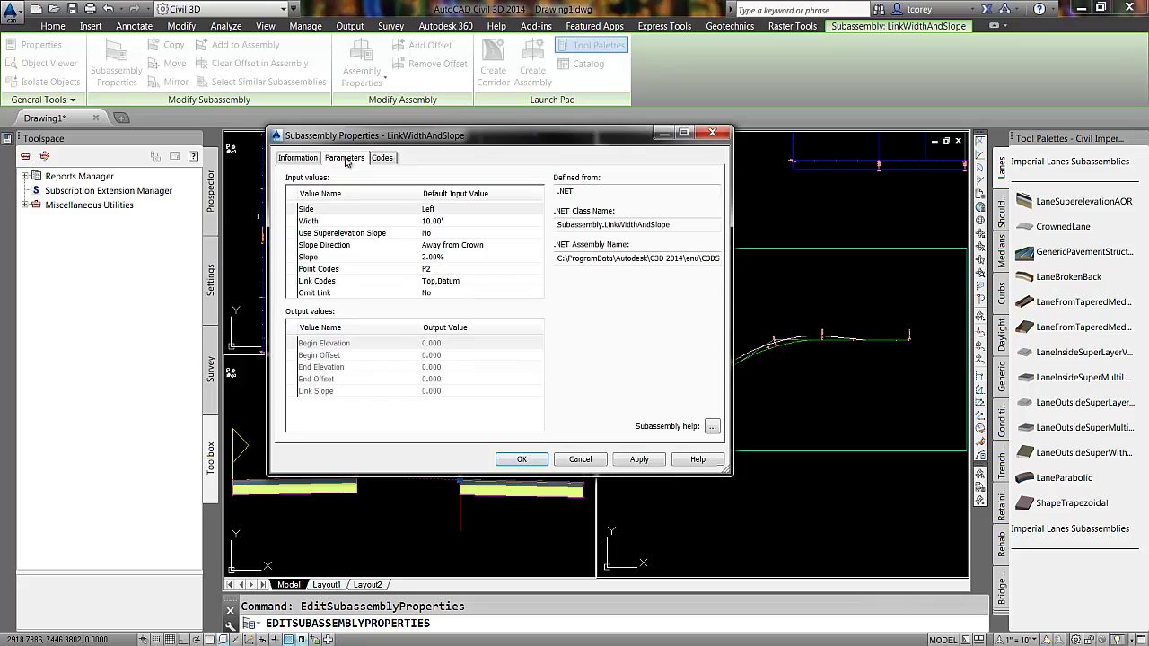
pyautogui.click(455, 223)
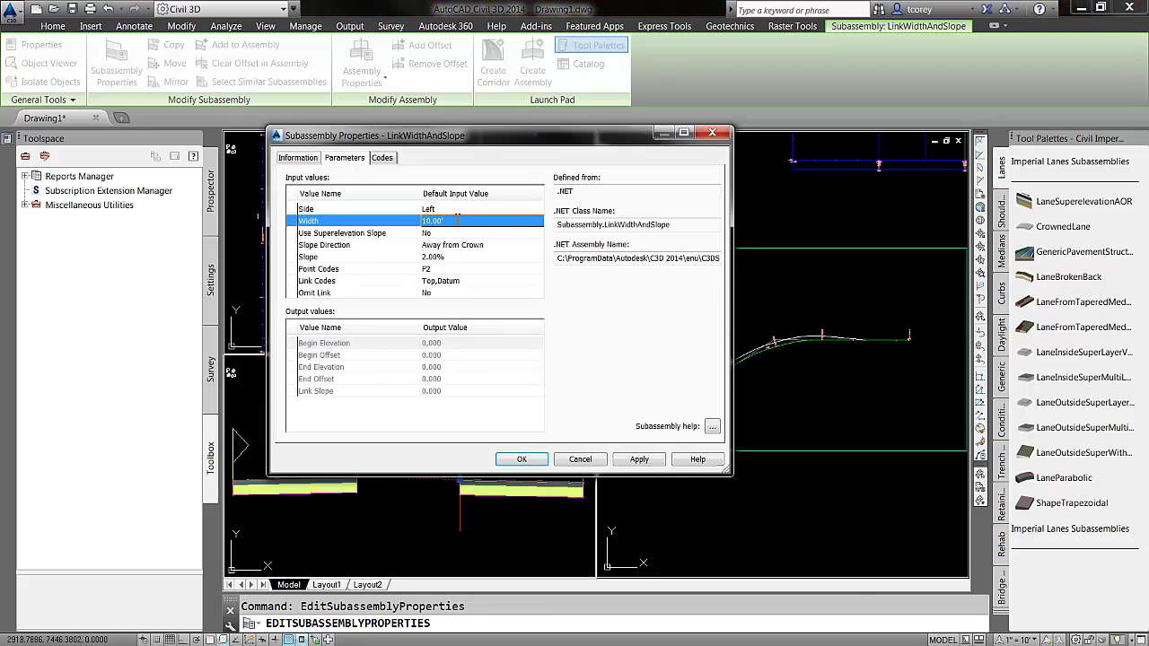
pyautogui.click(457, 220)
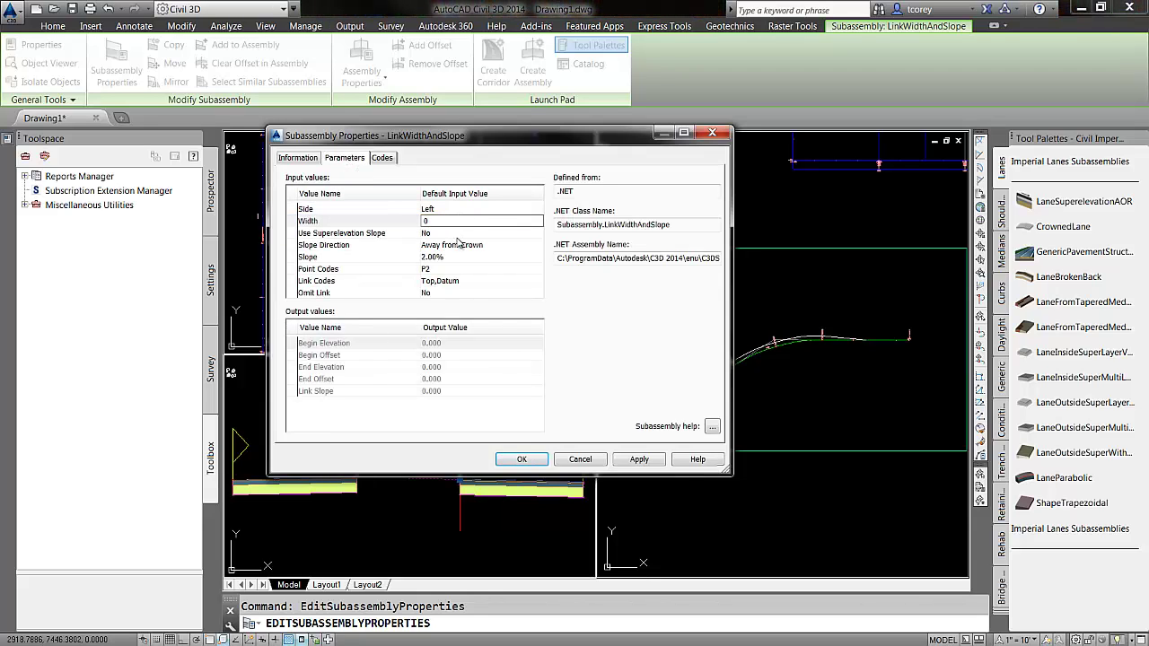
pyautogui.click(464, 258)
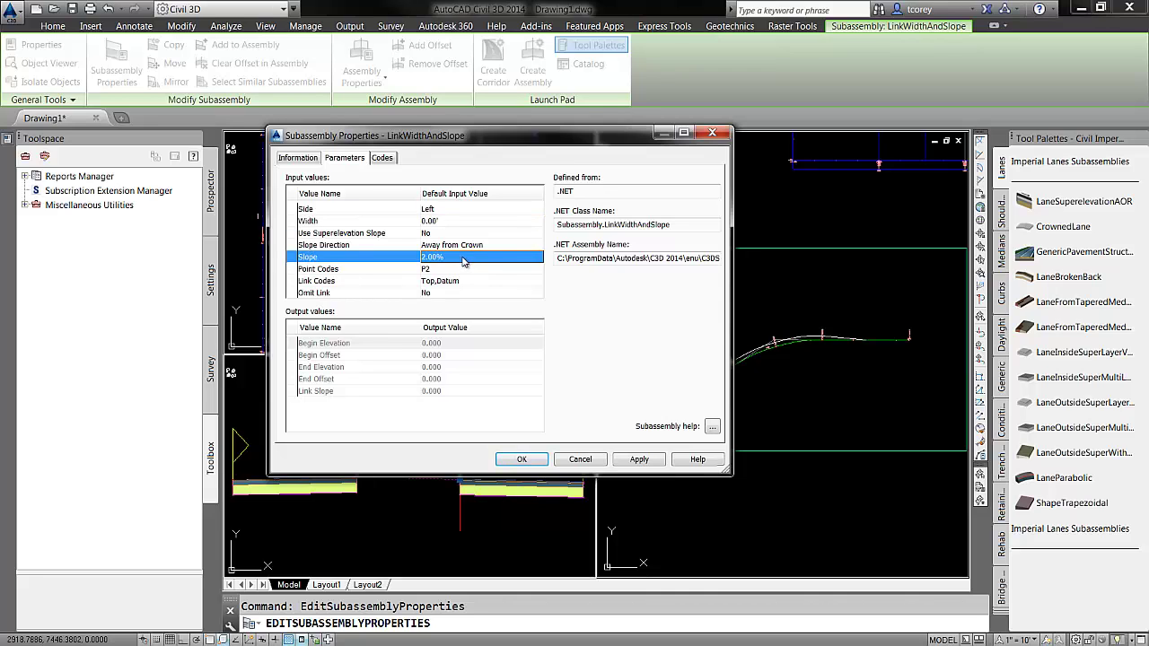
pyautogui.click(464, 258)
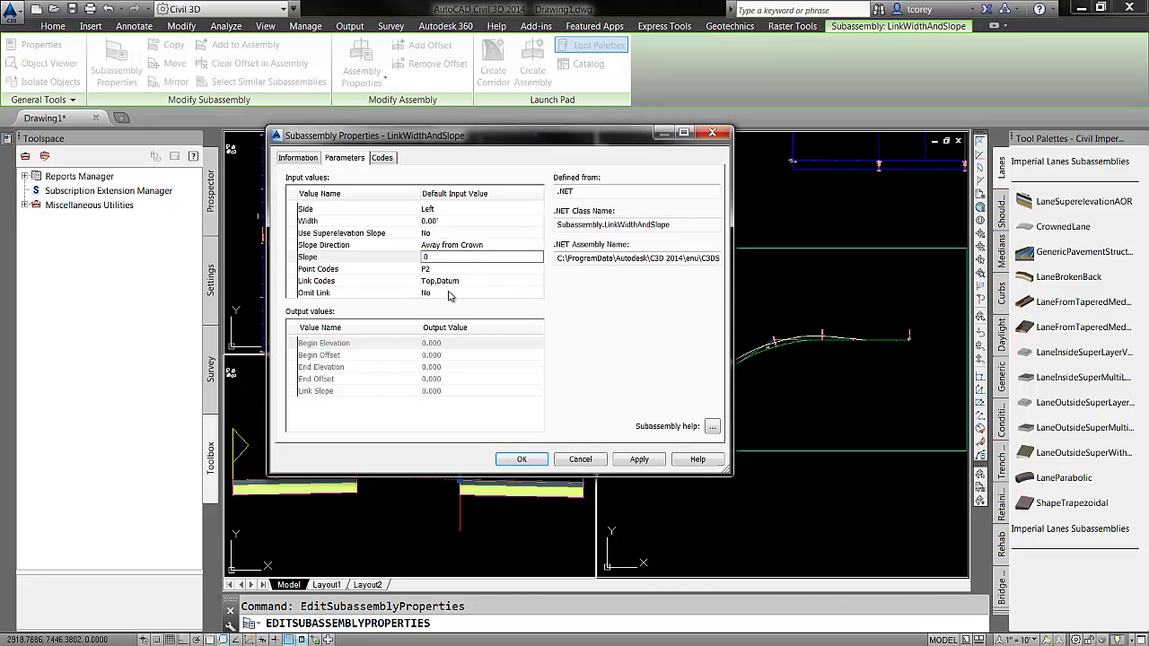
# Step: Set the LinkWidthAndSlope subassembly's Omit Link value to Yes and apply its properties
pyautogui.click(448, 297)
pyautogui.click(448, 296)
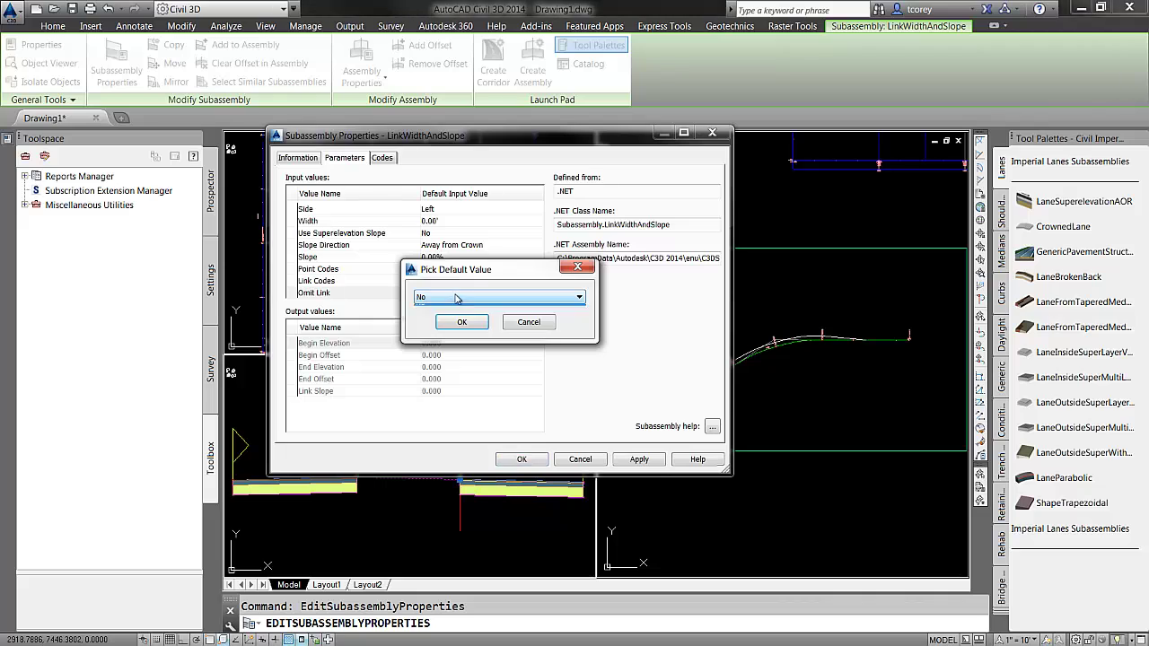
pyautogui.click(445, 297)
pyautogui.click(441, 309)
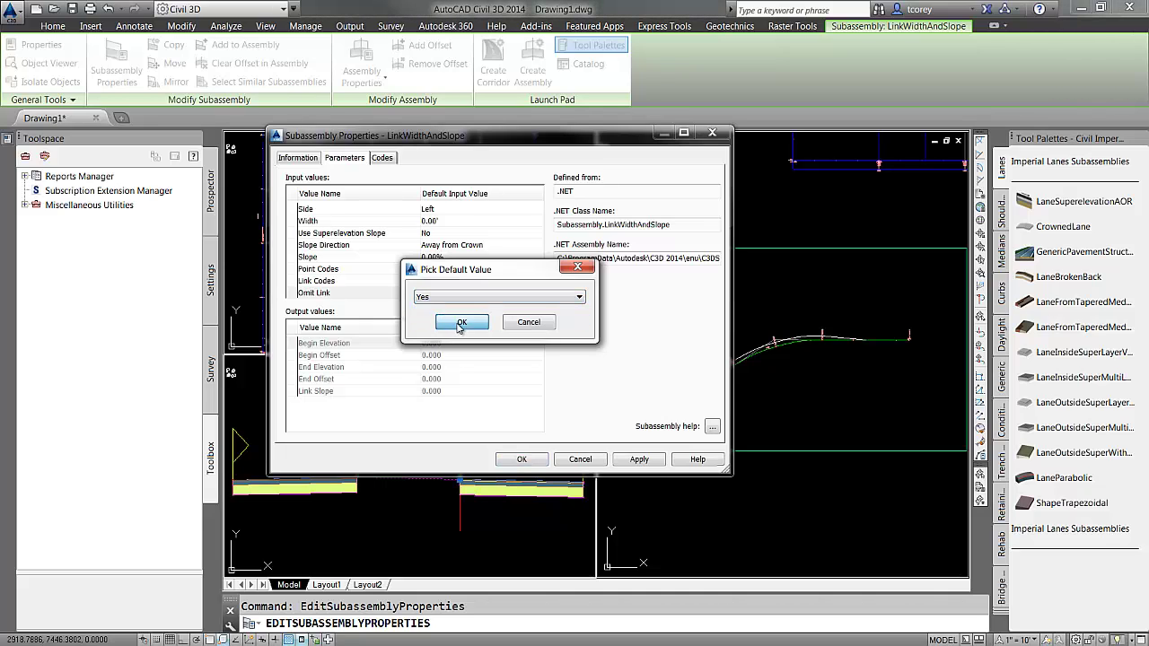
pyautogui.click(459, 322)
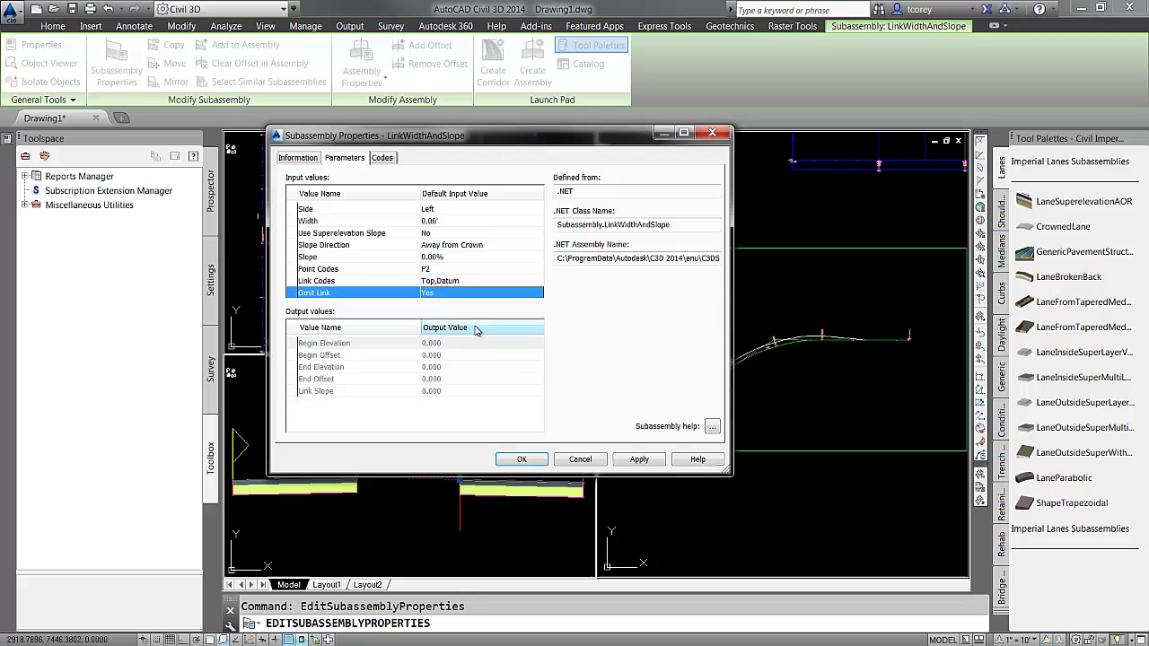
pyautogui.click(520, 460)
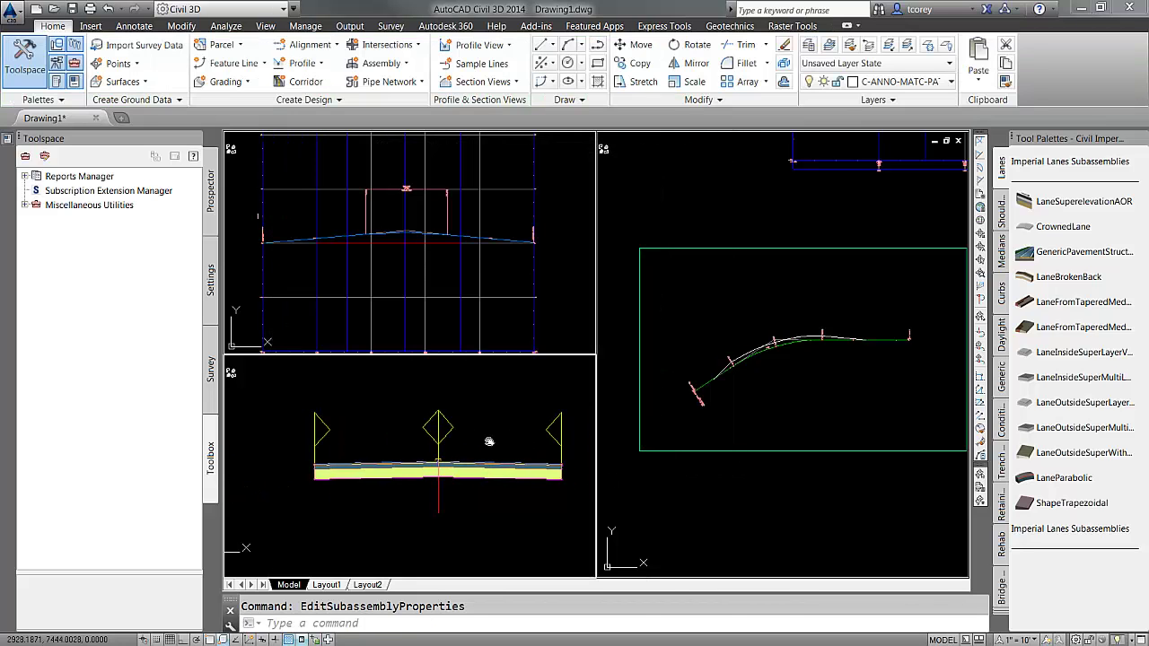
# Step: Define a corridor from Alignment - (1) with profile Layout (1), Assembly - (2) and target surface Surface1, with baseline and region parameters enabled
pyautogui.moveTo(489, 441); pyautogui.dragTo(486, 457, button='middle')
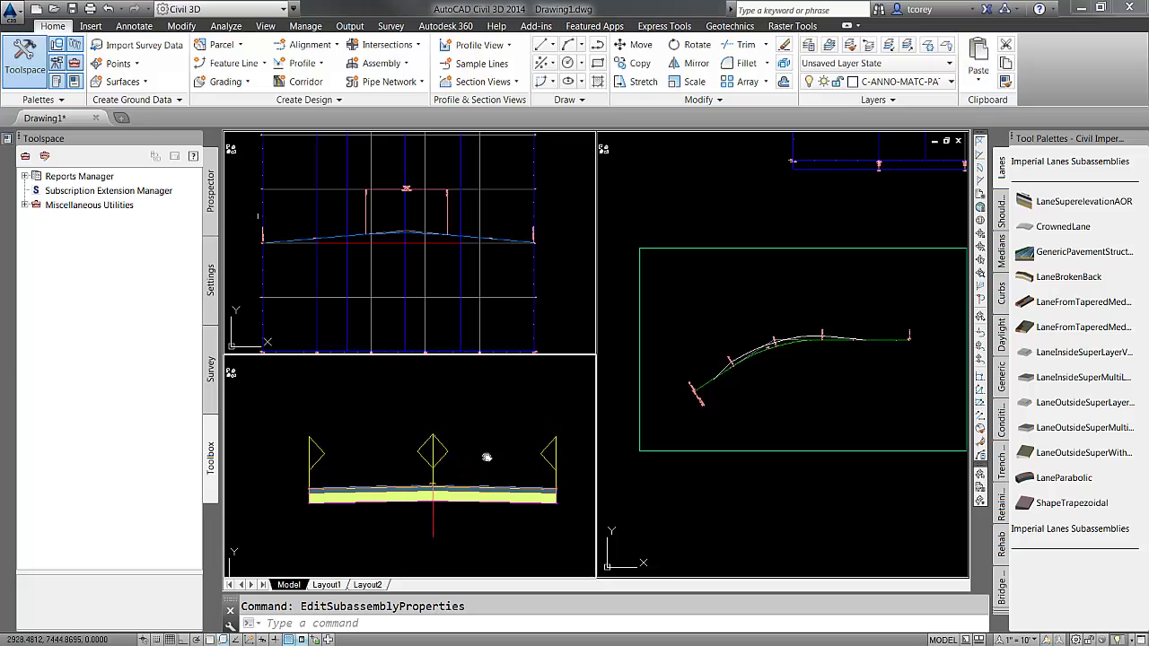
pyautogui.click(301, 81)
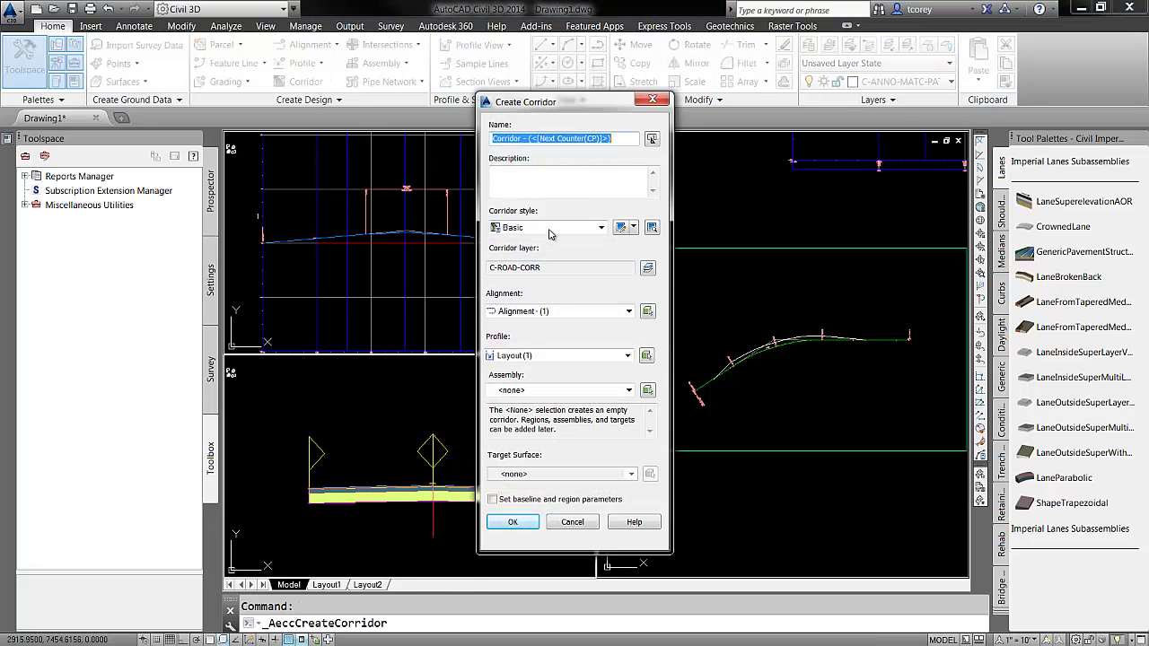
pyautogui.click(549, 359)
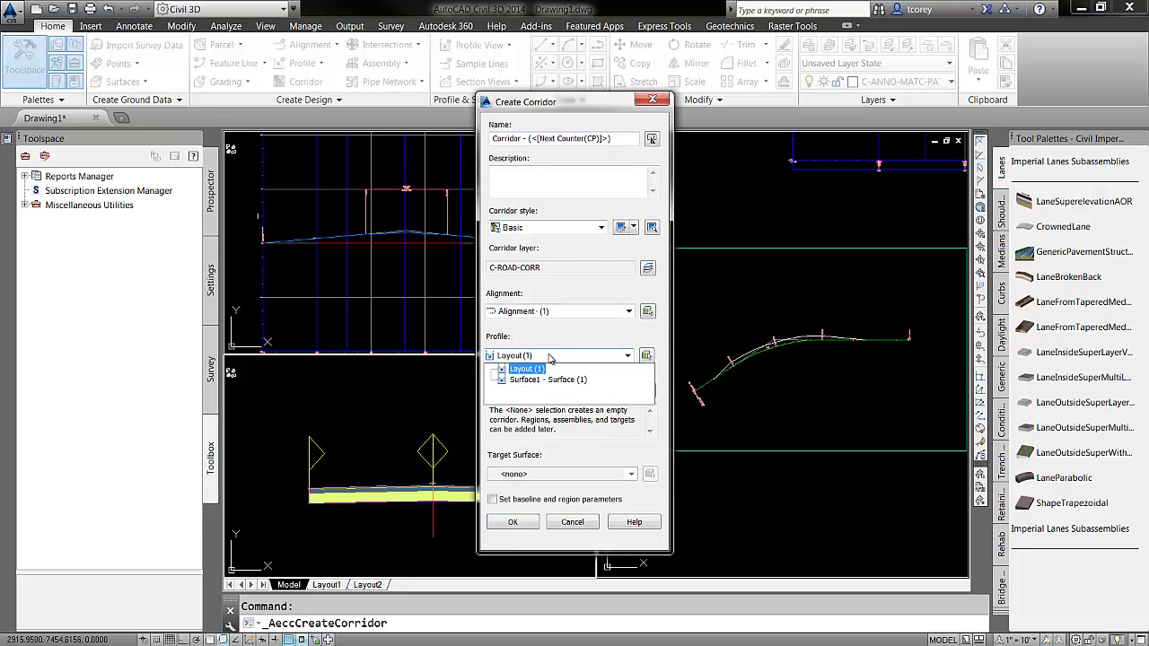
pyautogui.click(554, 367)
pyautogui.click(564, 392)
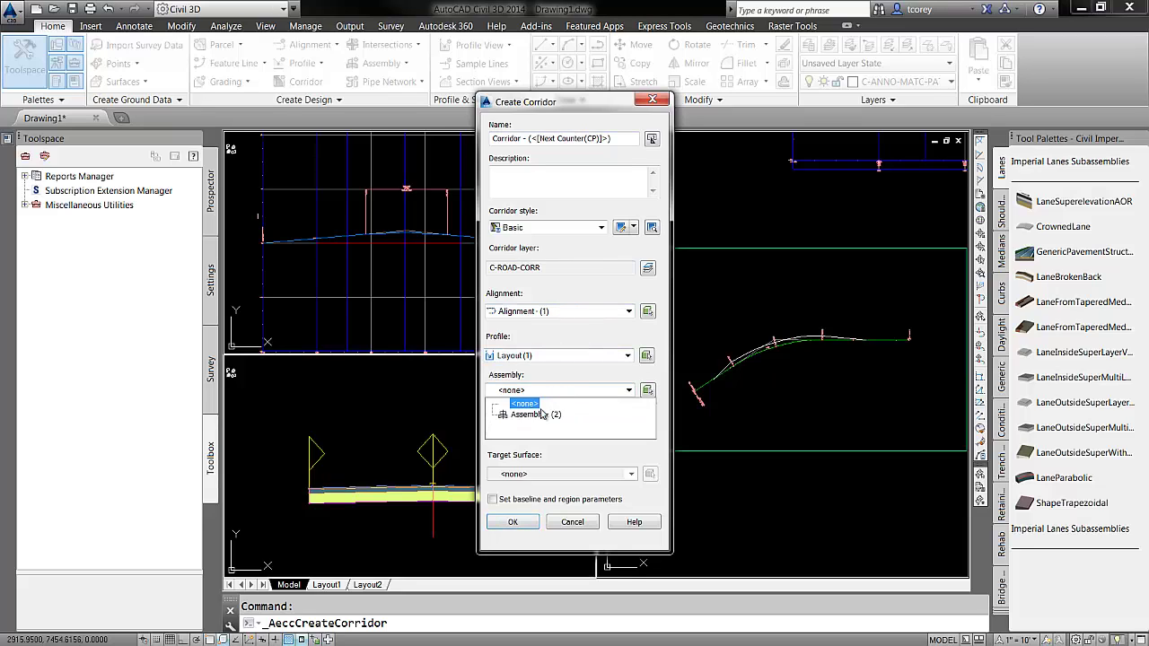
pyautogui.click(541, 411)
pyautogui.click(549, 473)
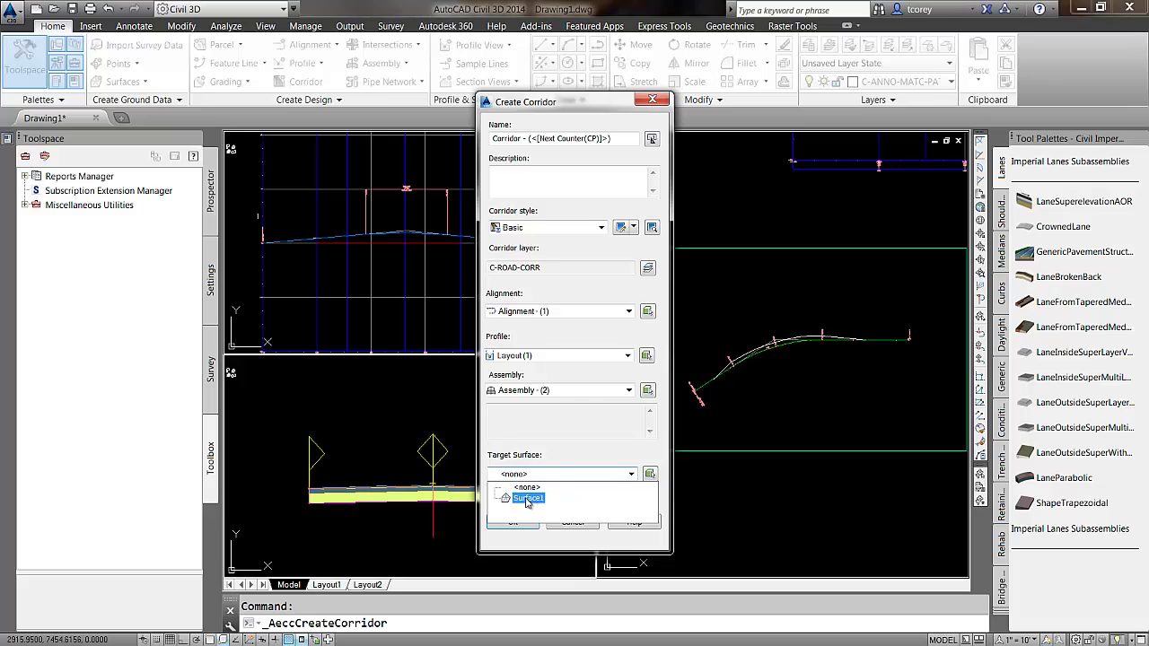
pyautogui.click(521, 499)
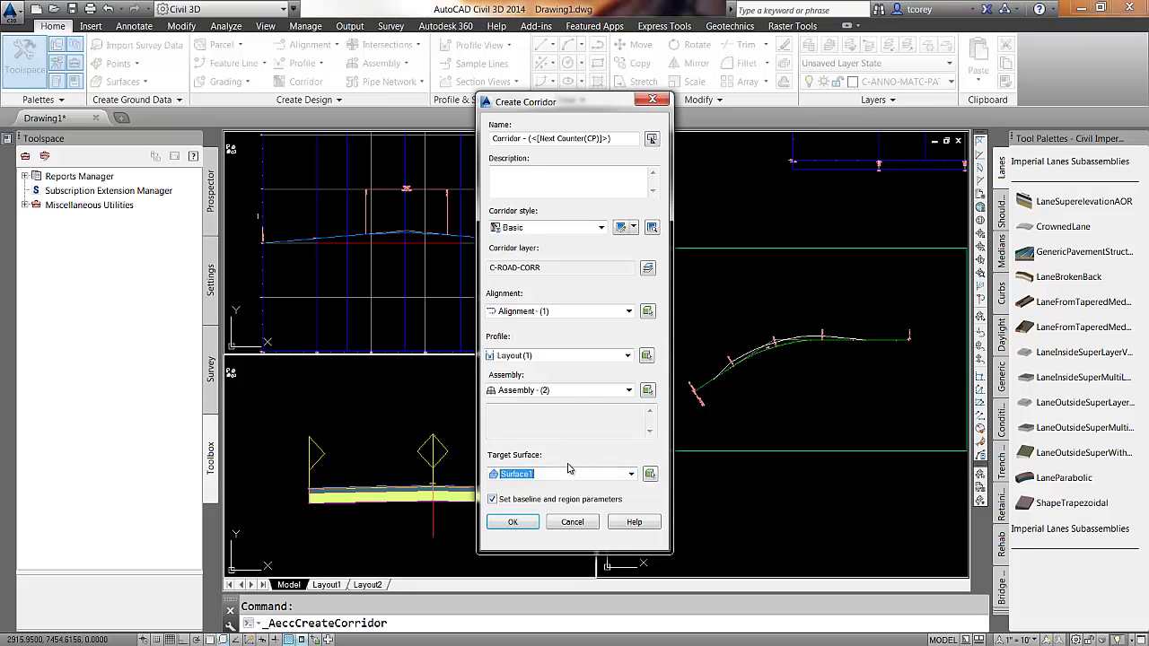
pyautogui.click(513, 523)
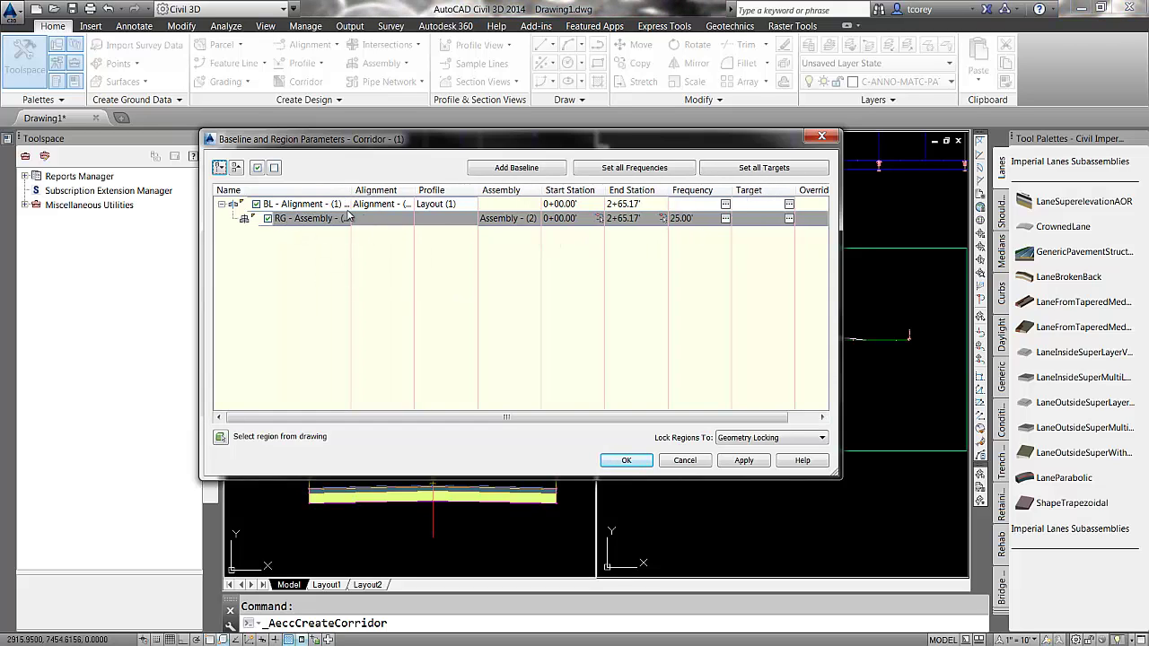
# Step: Target the left LinkWidthAndSlope's Target Alignment in the assembly region to the offset polyline running above the alignment curve in the drawing
pyautogui.click(789, 219)
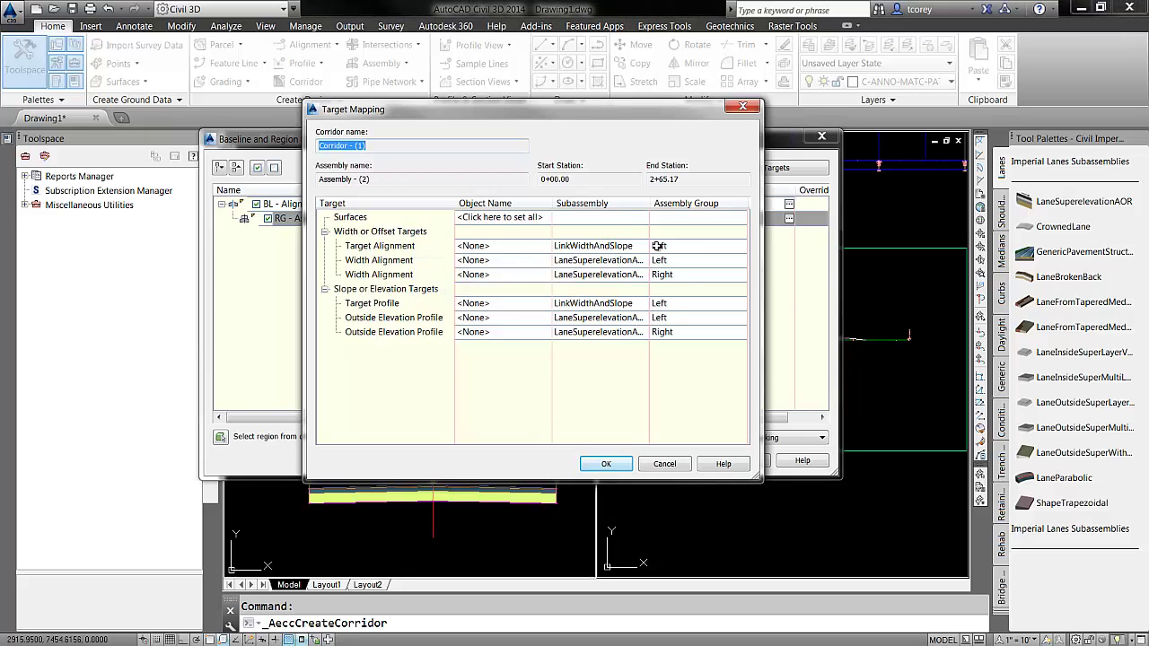
pyautogui.click(500, 248)
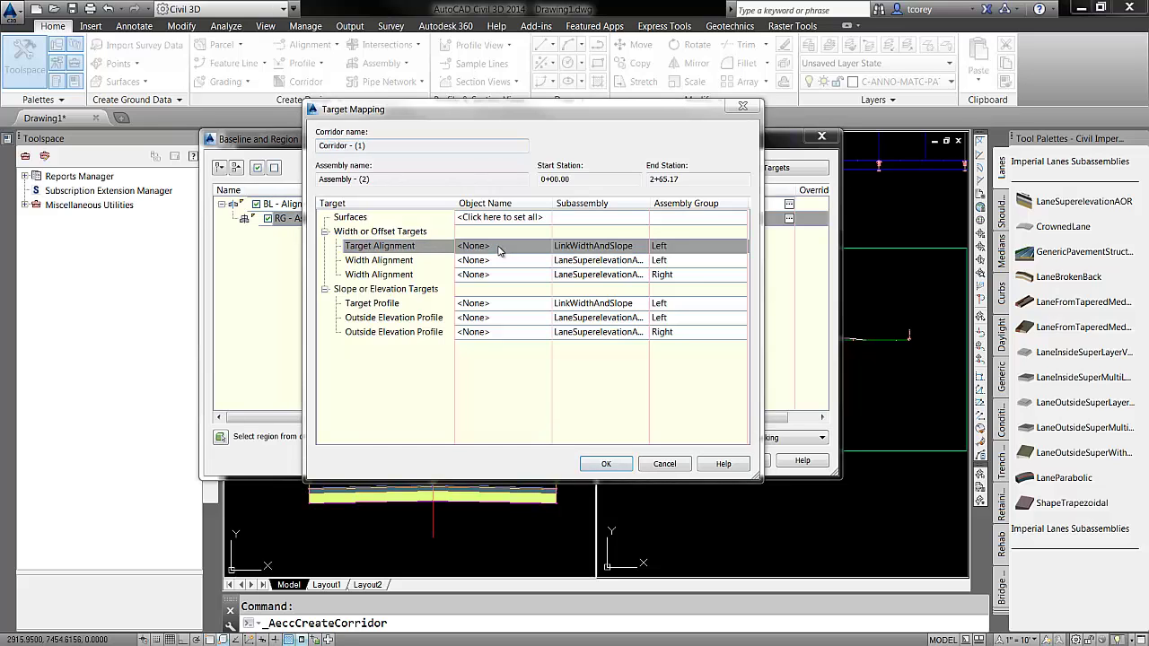
pyautogui.click(500, 250)
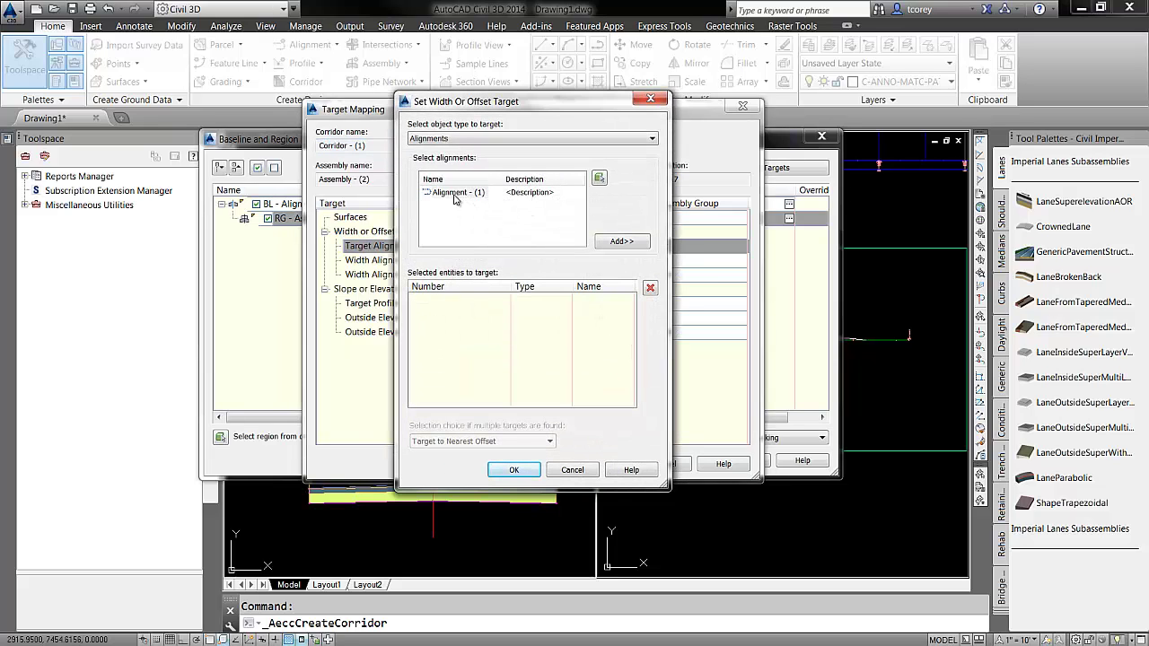
pyautogui.click(478, 138)
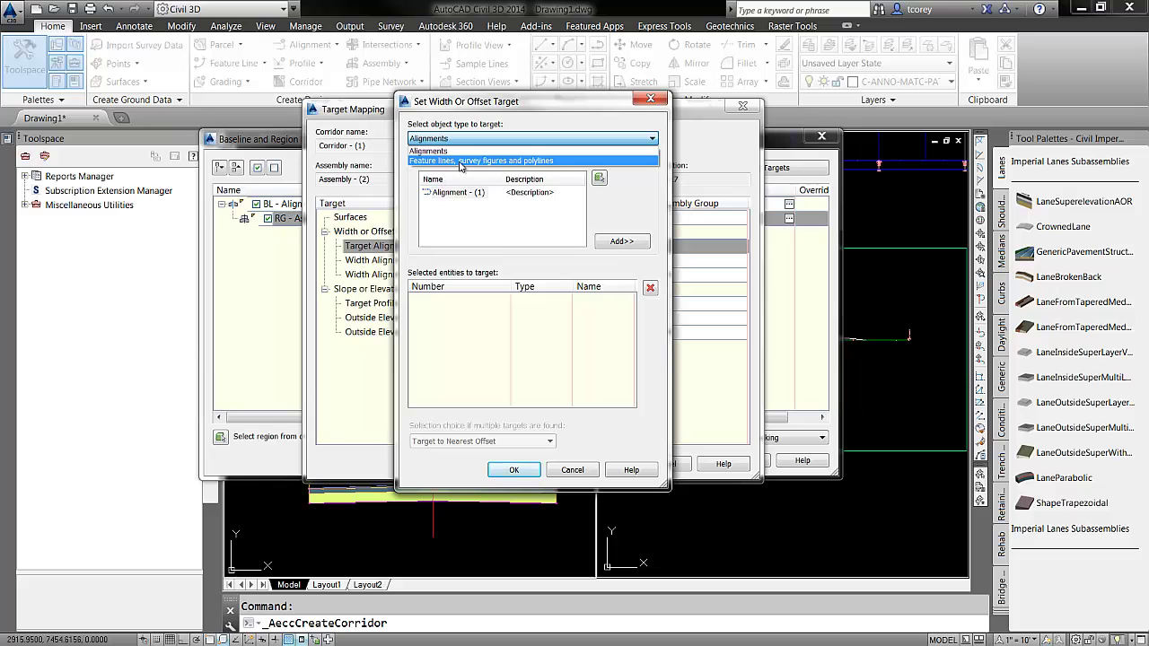
pyautogui.click(461, 161)
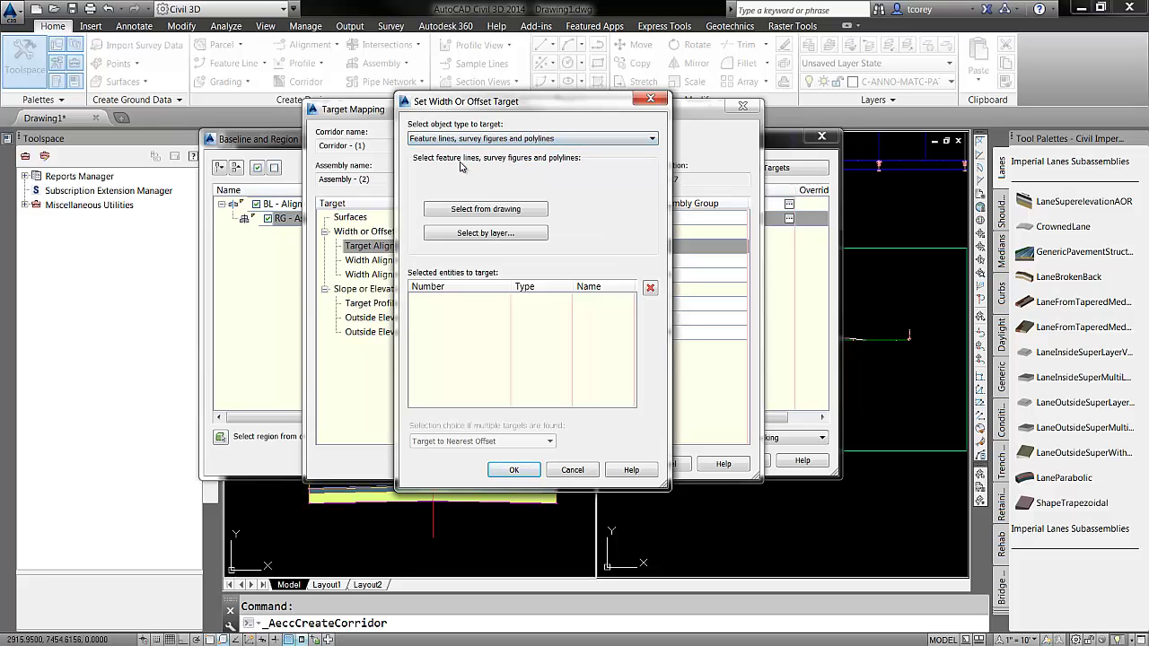
pyautogui.click(476, 209)
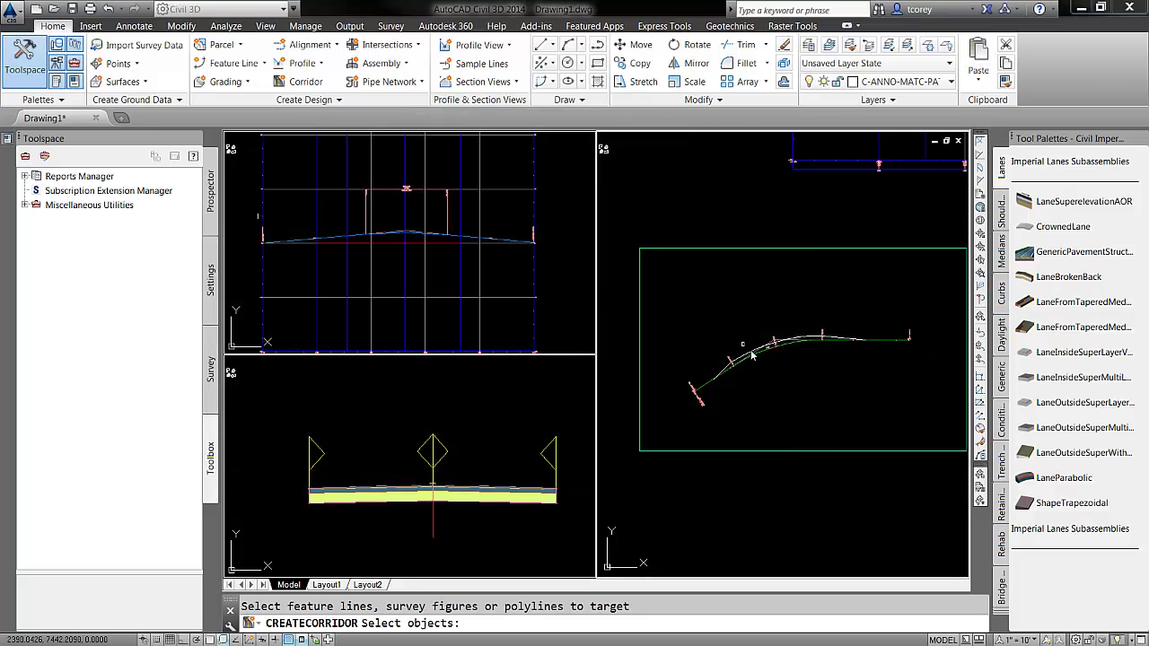
pyautogui.scroll(5, 745, 352)
pyautogui.click(730, 355)
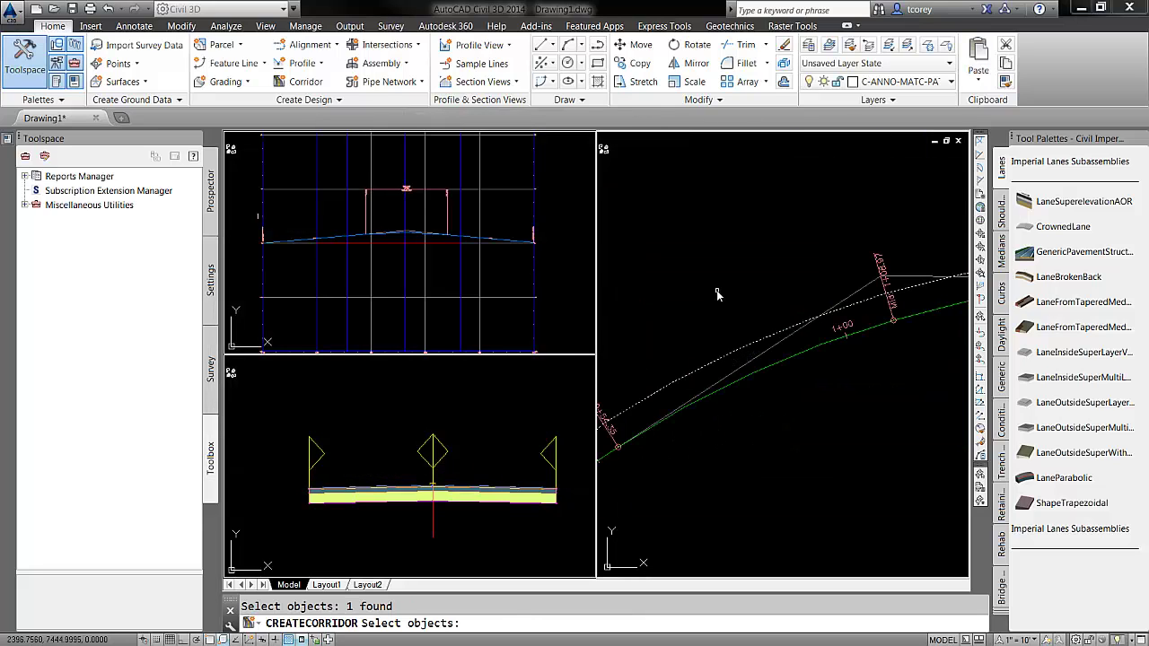
pyautogui.press('Return')
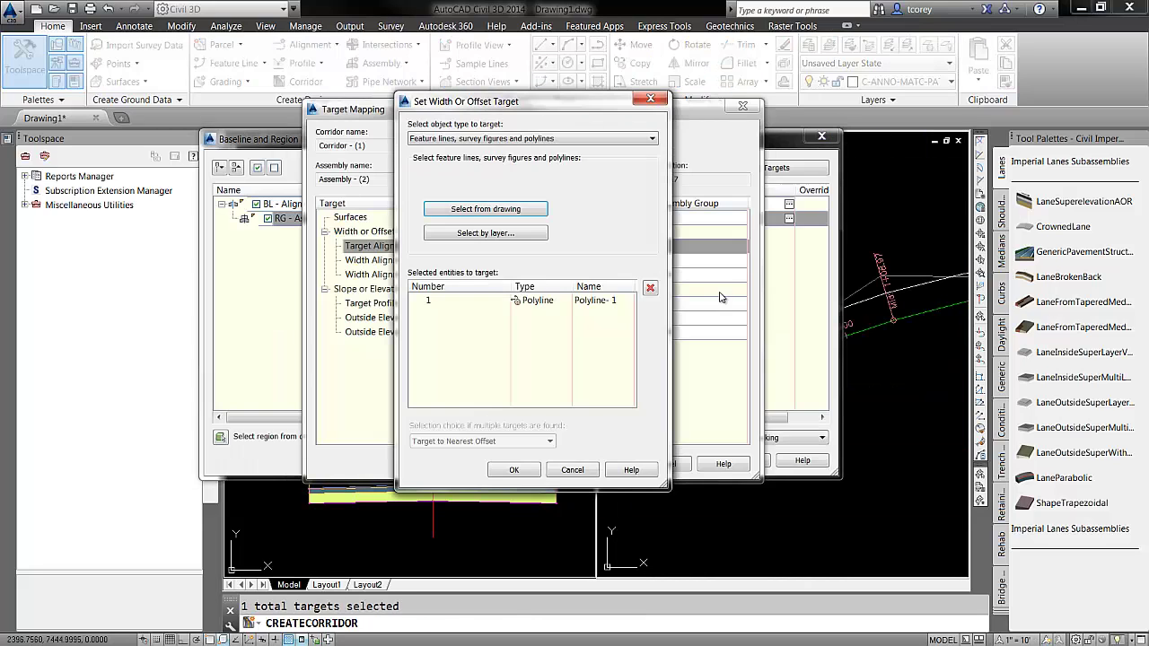
pyautogui.click(516, 470)
pyautogui.click(606, 463)
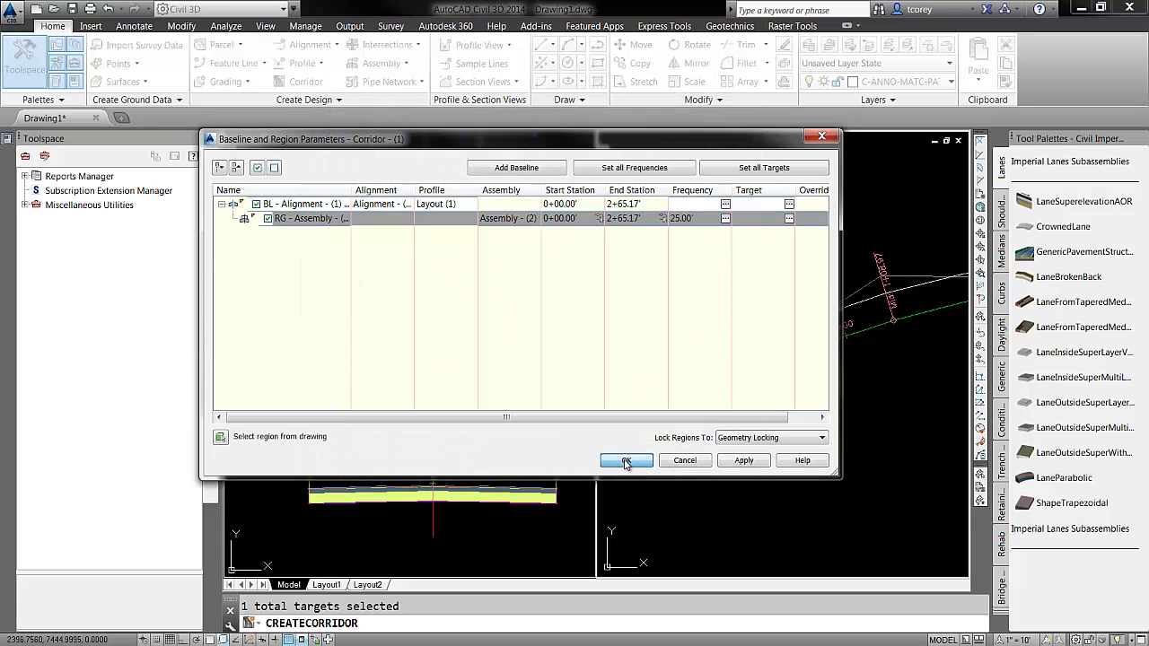
# Step: Build the corridor with the current baseline and region parameters and examine its lanes along the alignment and the polyline
pyautogui.click(626, 461)
pyautogui.click(458, 296)
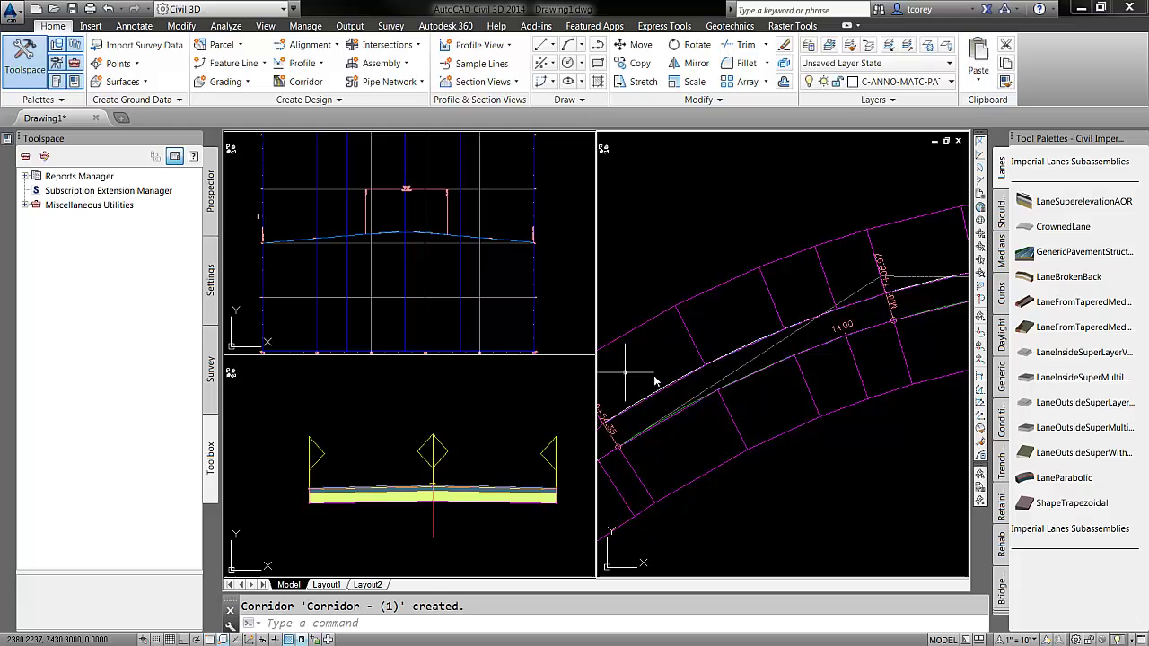
pyautogui.scroll(-6, 746, 359)
pyautogui.moveTo(763, 379); pyautogui.dragTo(753, 351, button='middle')
pyautogui.scroll(4, 700, 367)
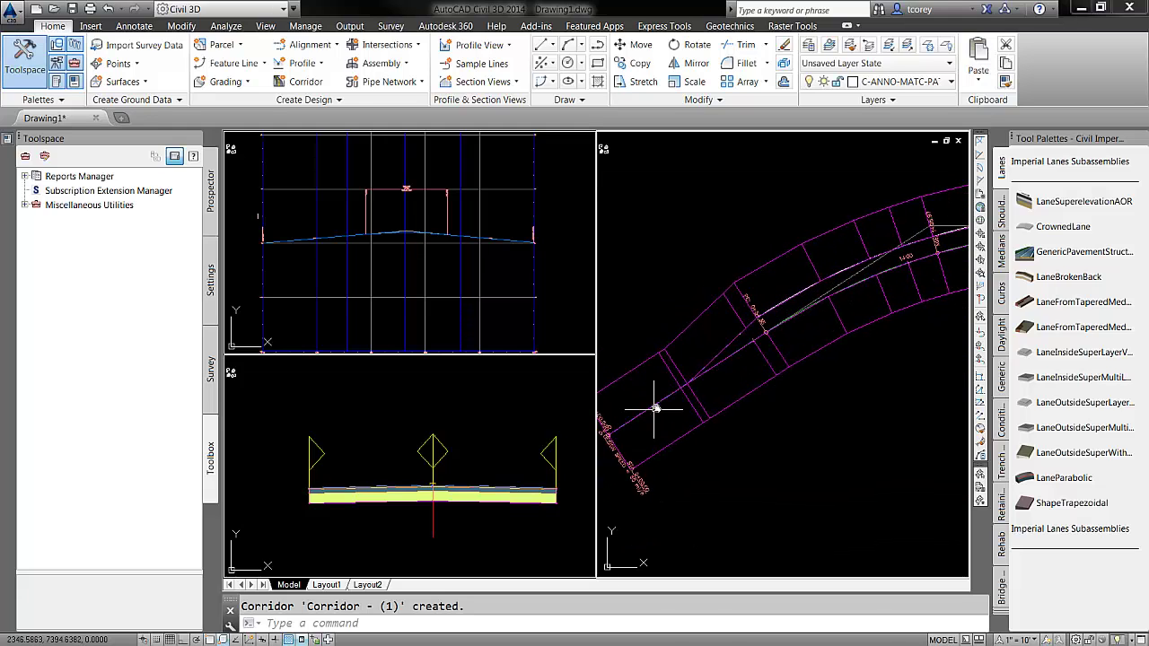
pyautogui.keyDown('shift'); pyautogui.moveTo(862, 268); pyautogui.dragTo(815, 377, button='middle'); pyautogui.keyUp('shift')
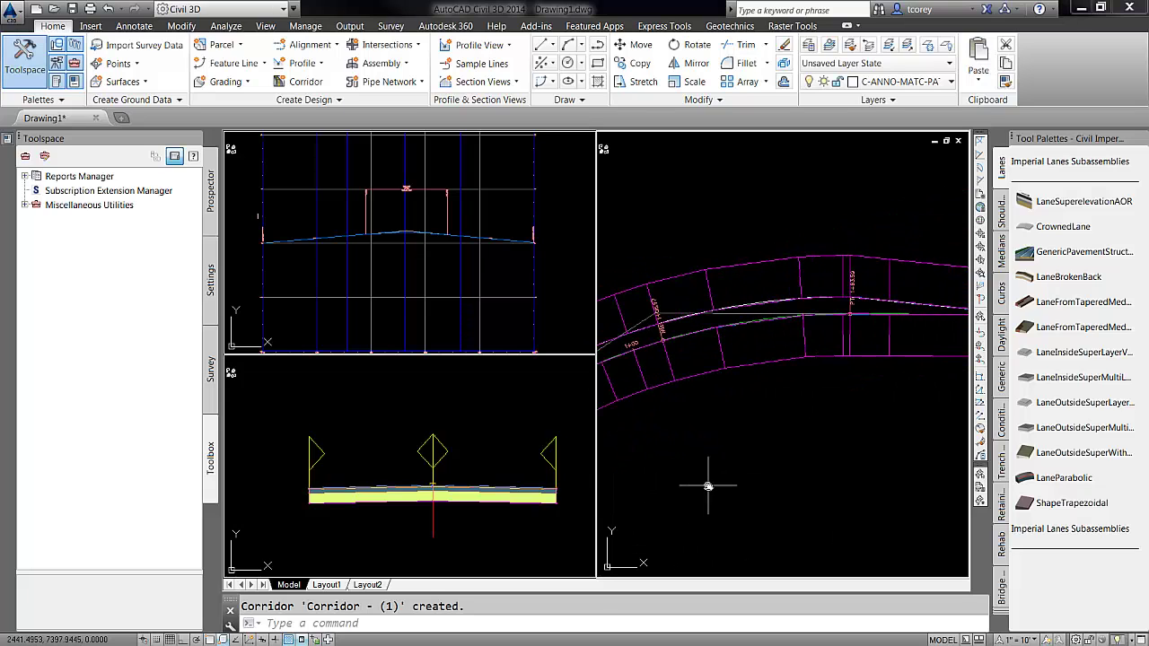